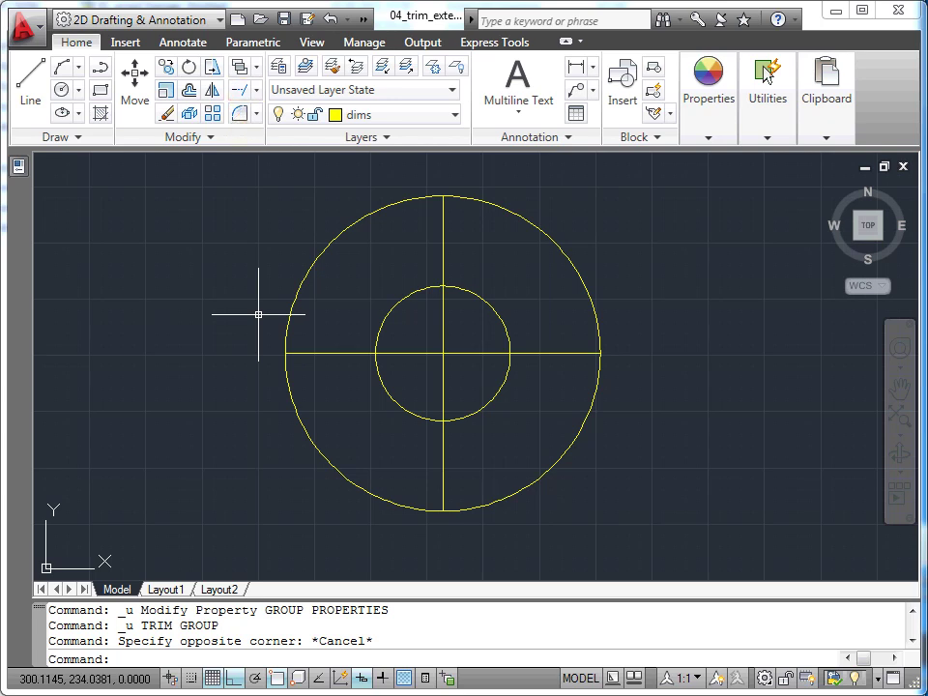
# Step: Start the Trim command from the Modify panel's Trim/Extend flyout
pyautogui.click(256, 90)
pyautogui.click(263, 122)
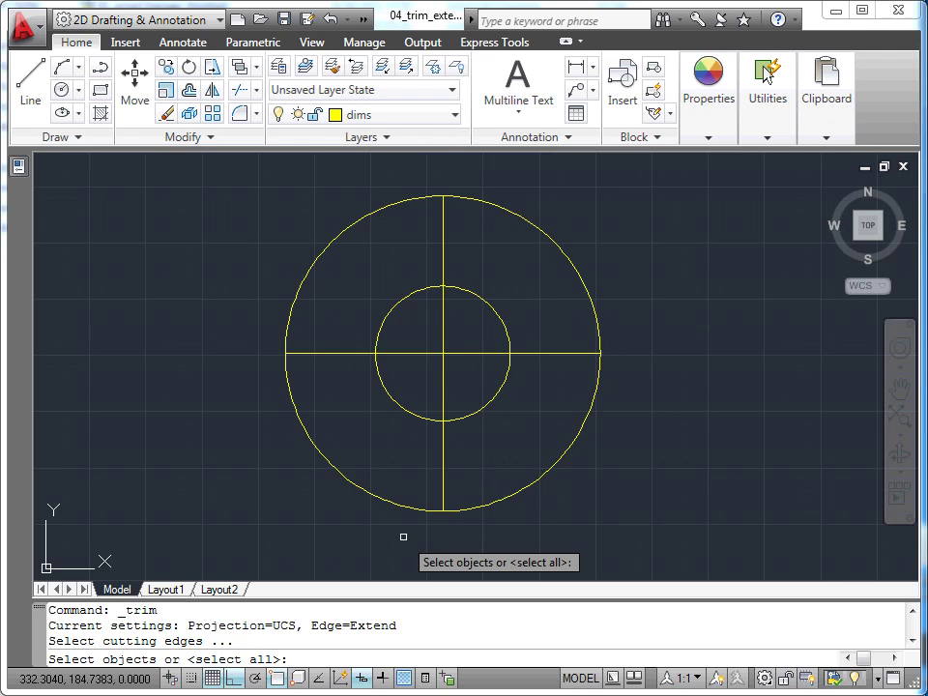
# Step: Using the inner circle as cutting edge, trim the horizontal and vertical lines inside it
pyautogui.click(414, 412)
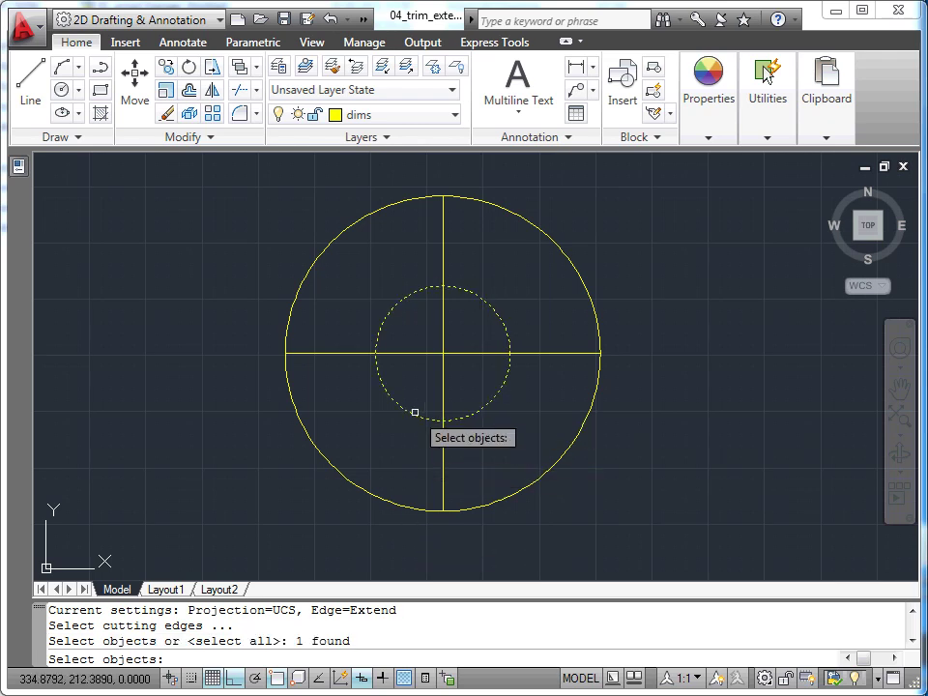
pyautogui.press('Return')
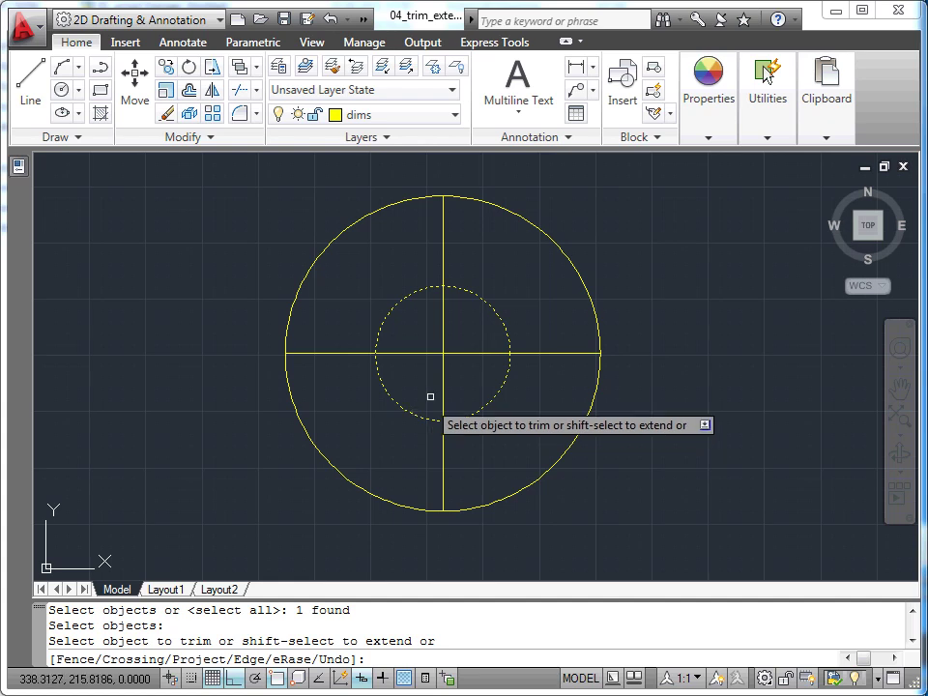
pyautogui.click(423, 354)
pyautogui.click(441, 341)
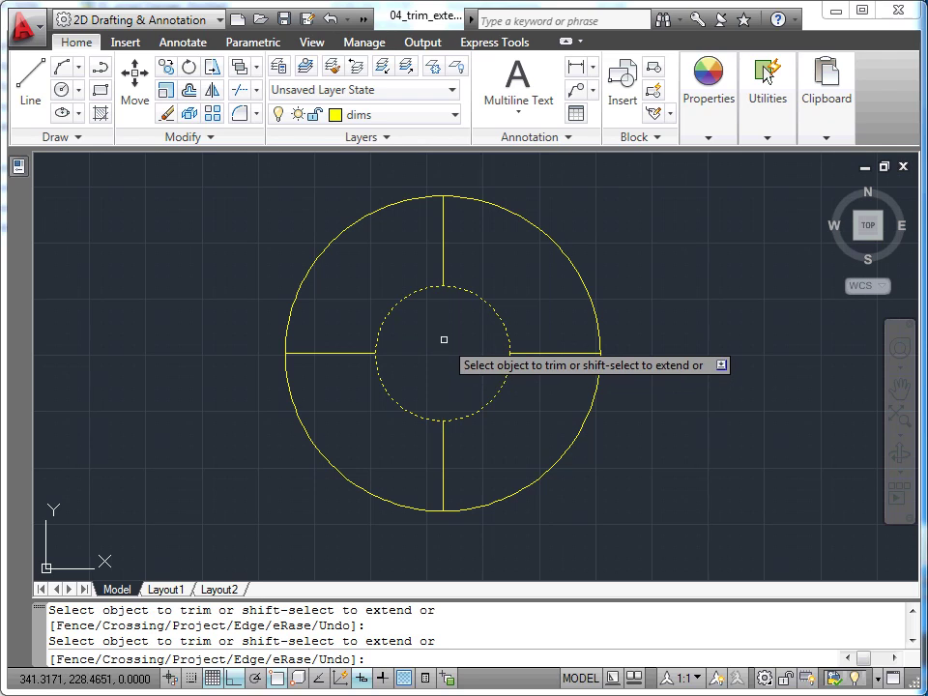
pyautogui.press('Escape')
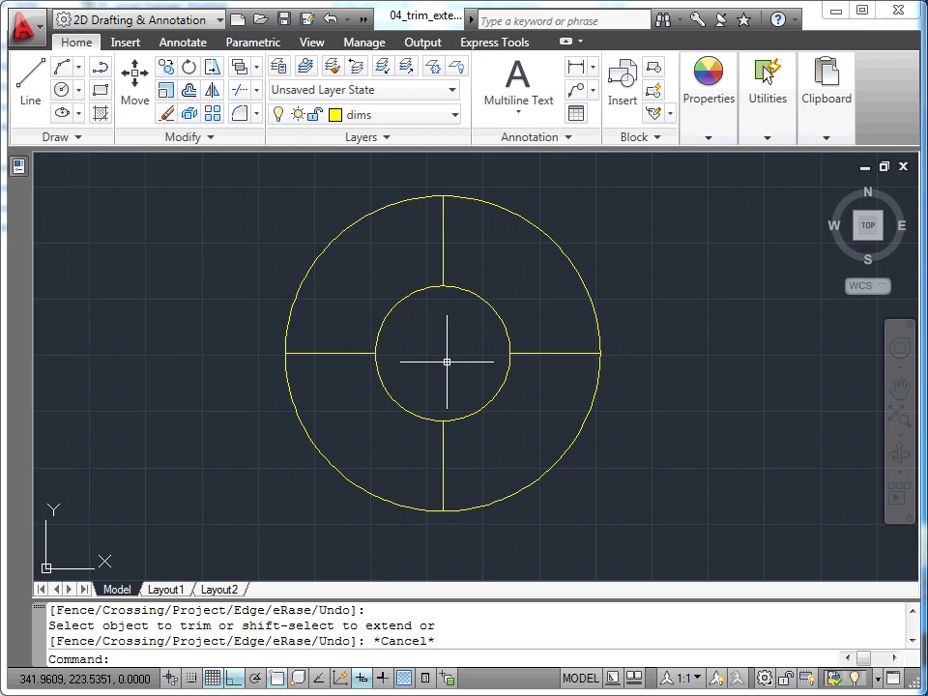
# Step: Change the inner circle's radius from 15 to 5 in the Properties palette
pyautogui.click(478, 298)
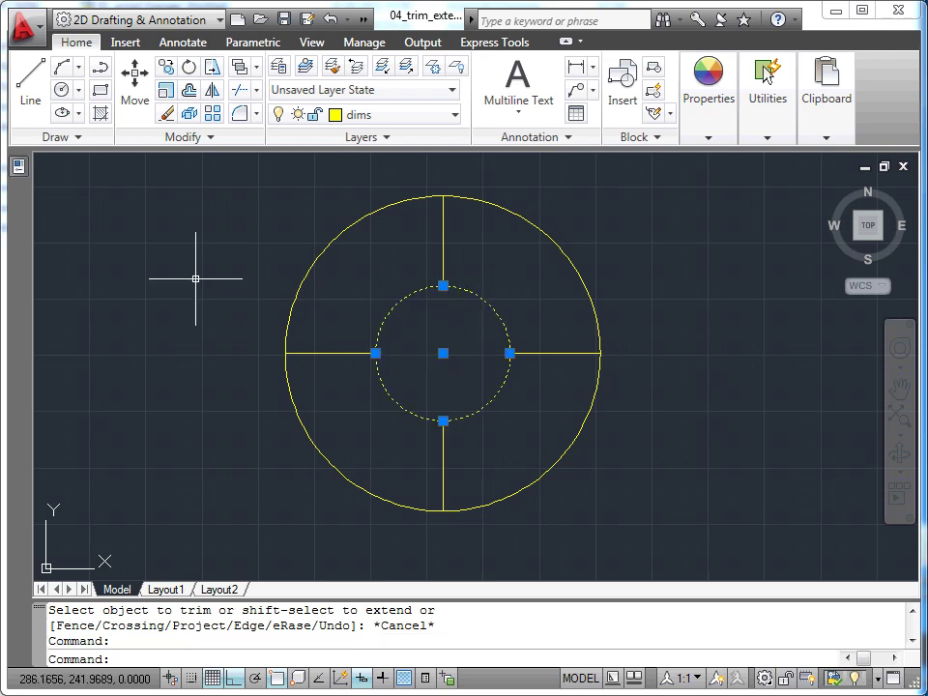
pyautogui.moveTo(20, 172)
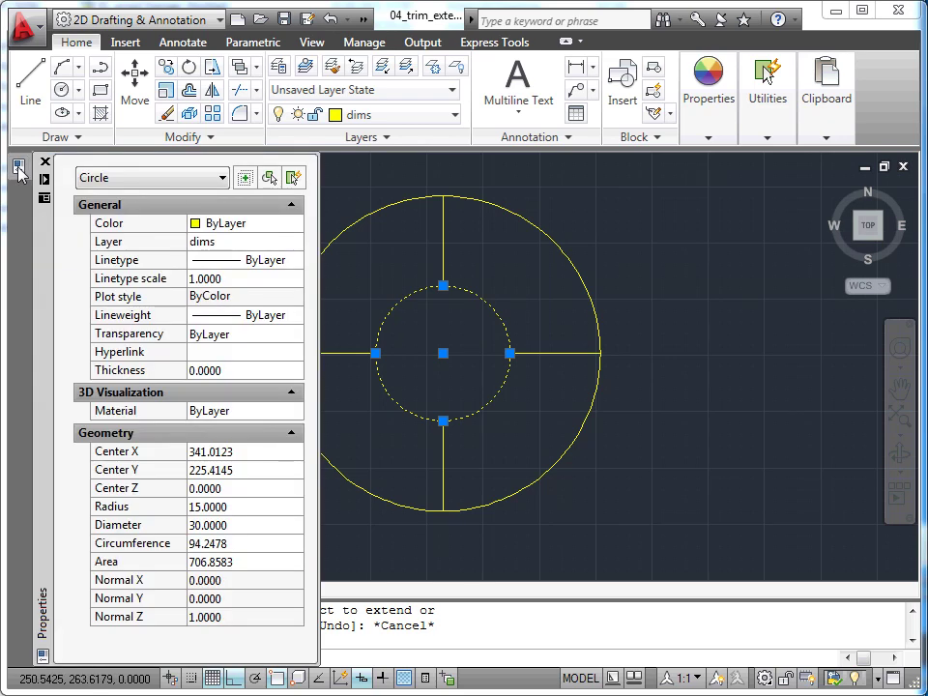
pyautogui.click(231, 505)
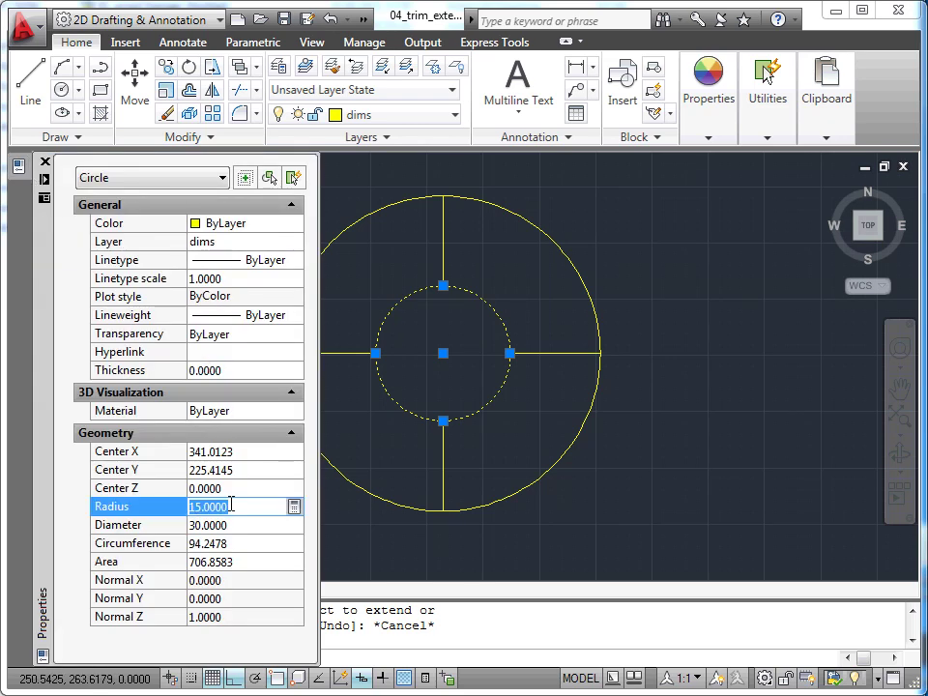
pyautogui.write('5')
pyautogui.press('Tab')
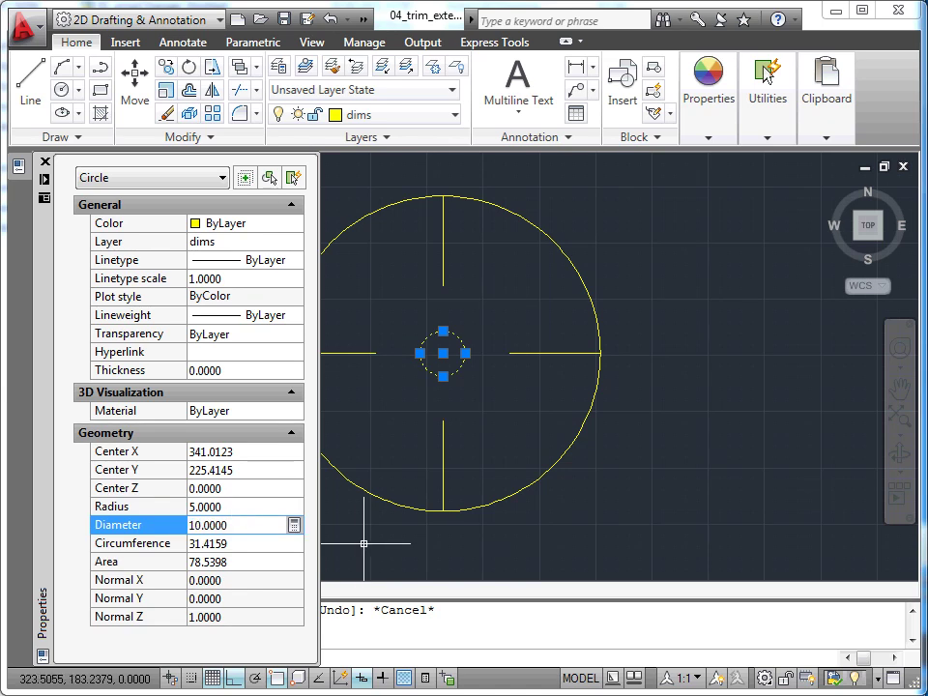
pyautogui.press('Escape')
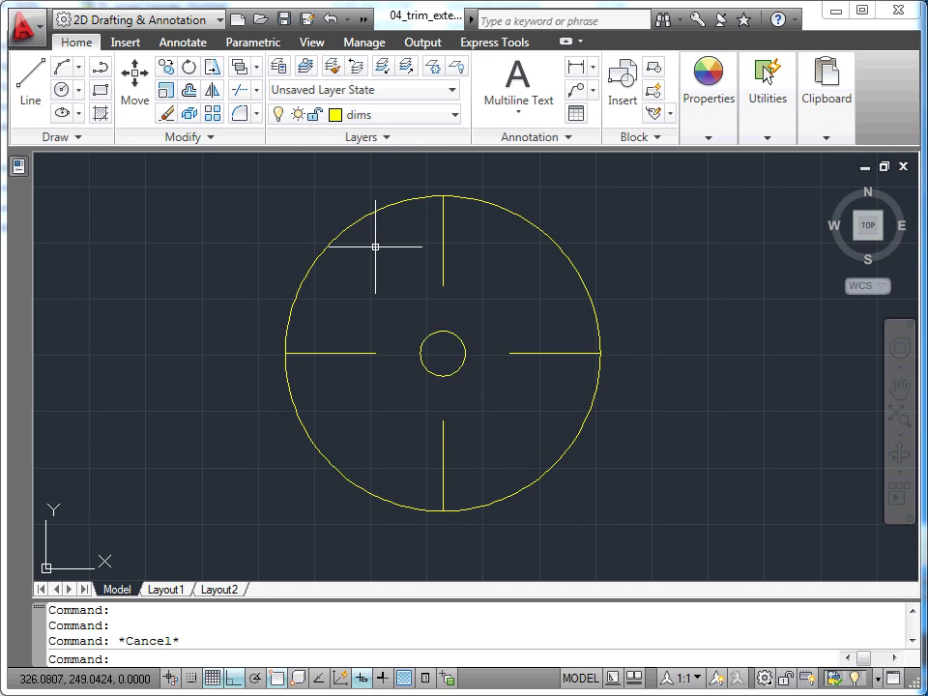
# Step: Start the Extend command from the Trim/Extend flyout
pyautogui.click(257, 90)
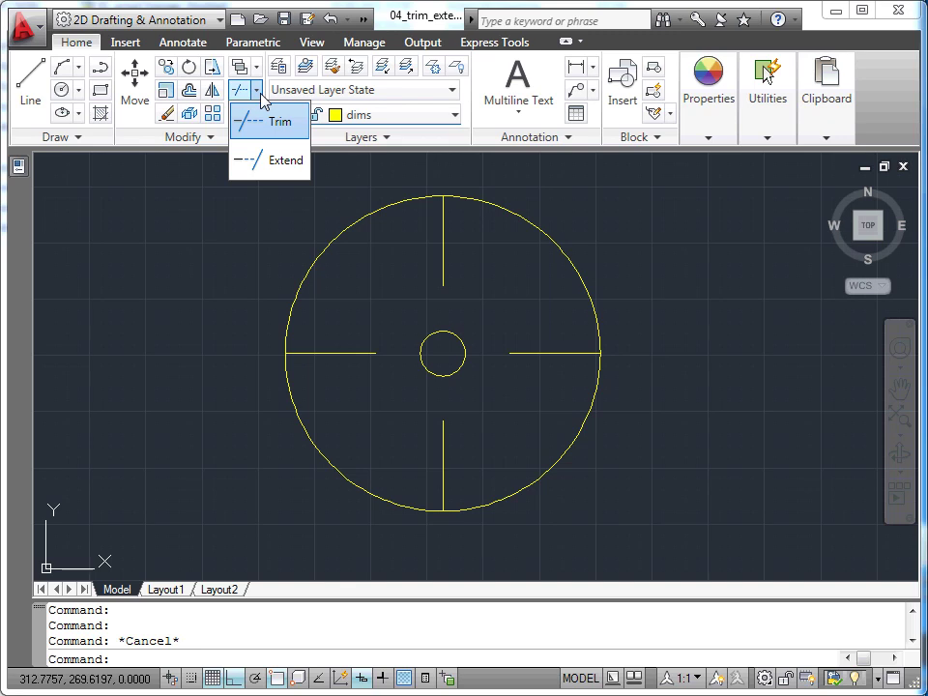
pyautogui.click(286, 157)
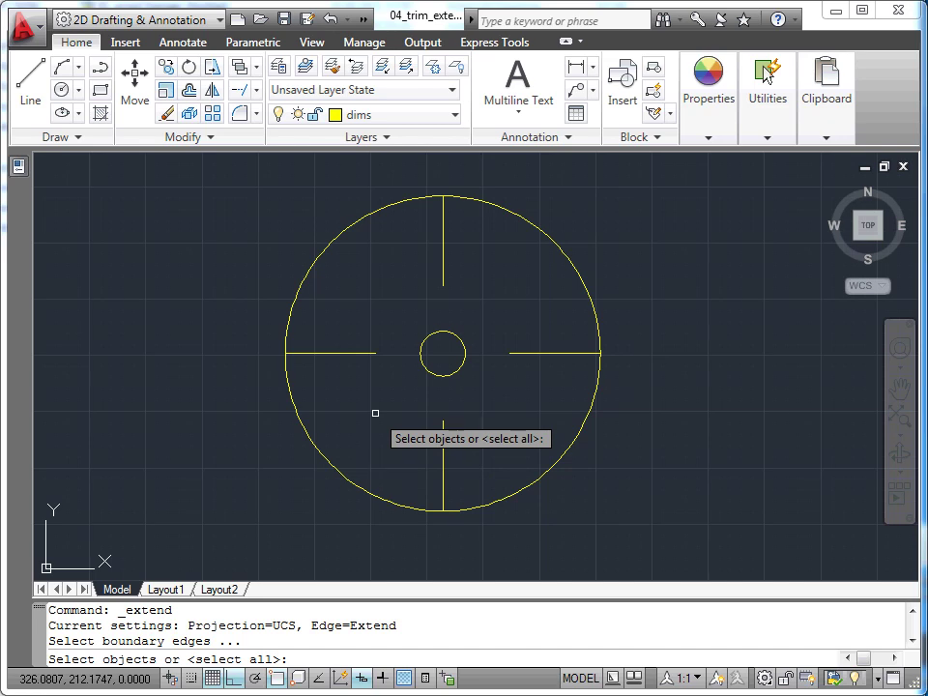
# Step: Extend the left, top, right and bottom line stubs to the small centre circle
pyautogui.click(438, 373)
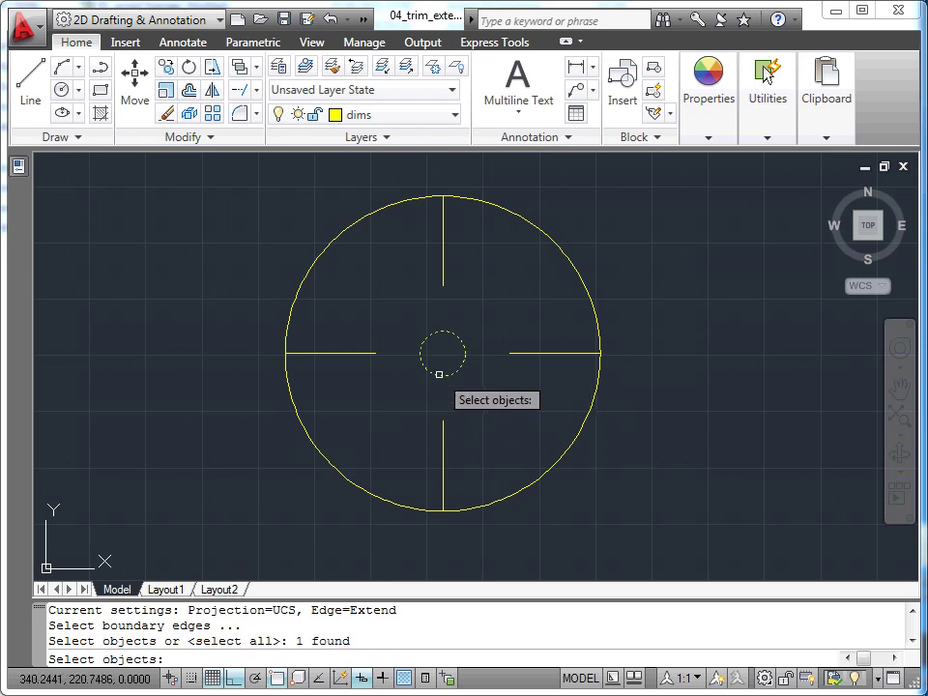
pyautogui.press('Return')
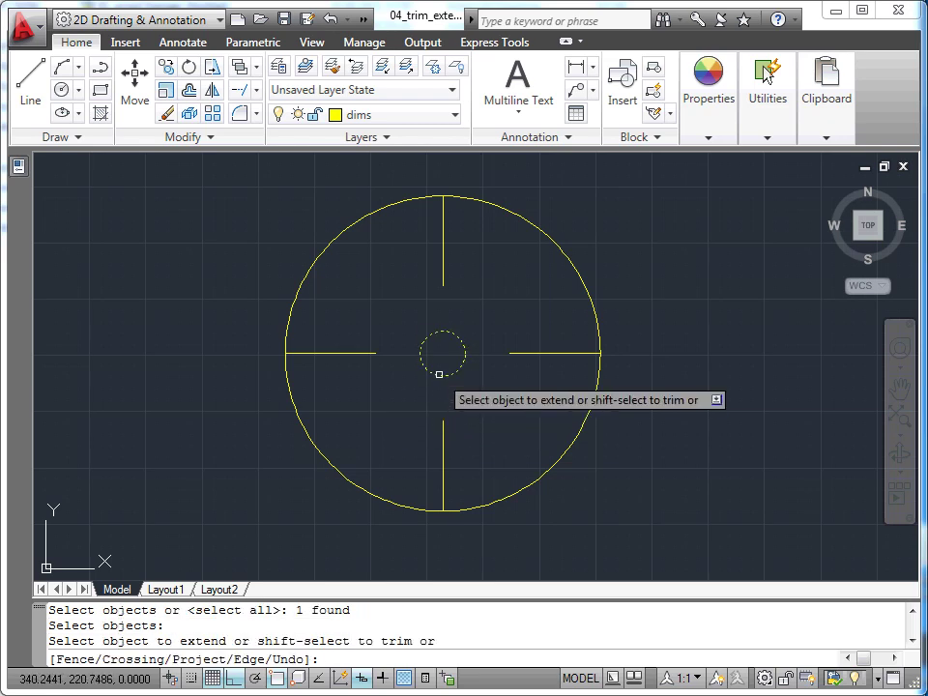
pyautogui.click(368, 353)
pyautogui.click(442, 270)
pyautogui.click(533, 352)
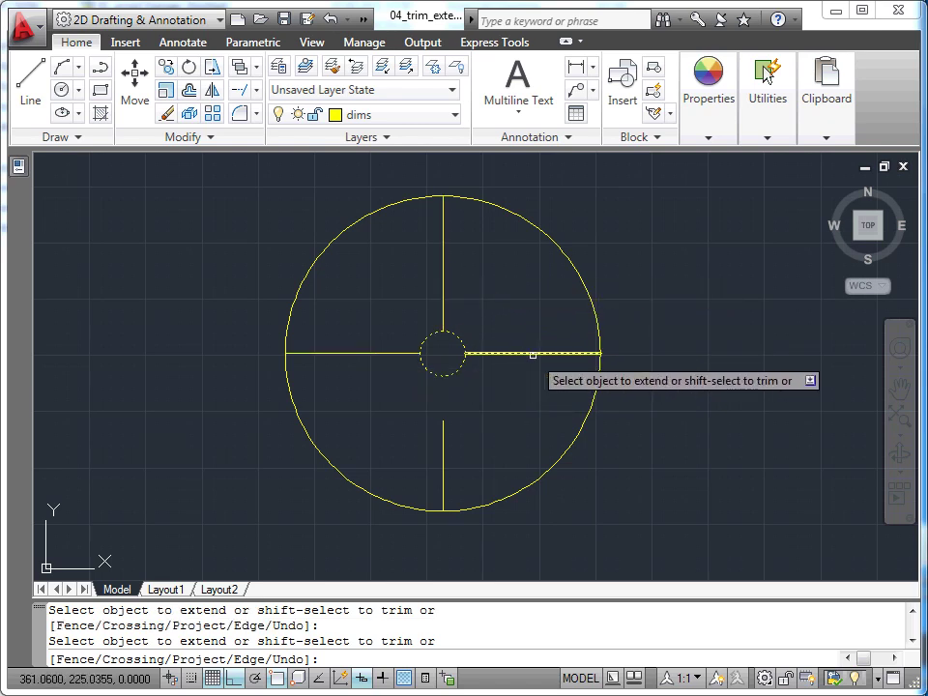
pyautogui.click(444, 439)
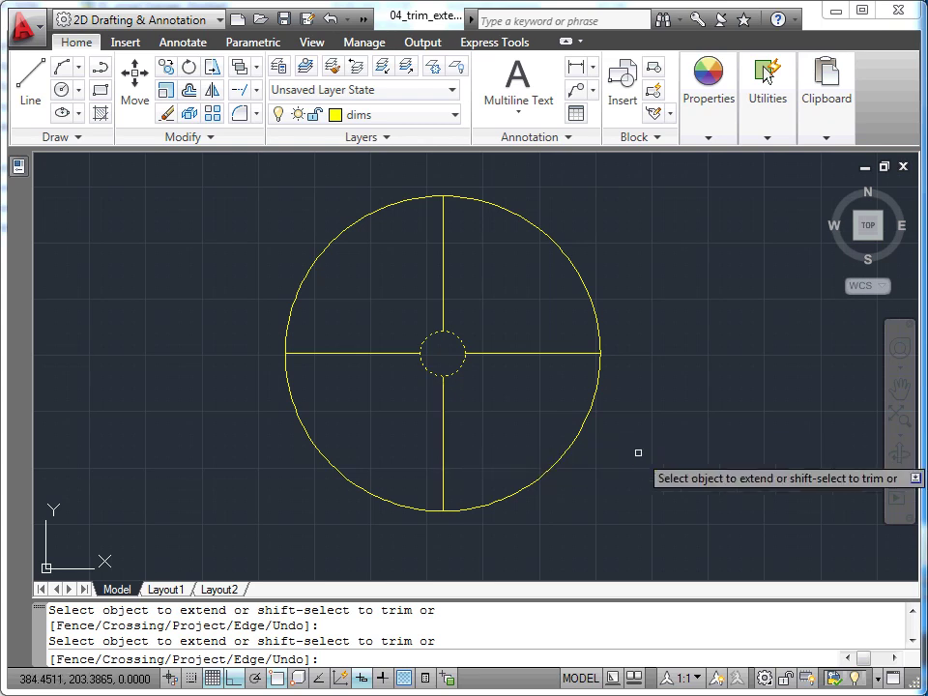
pyautogui.press('Escape')
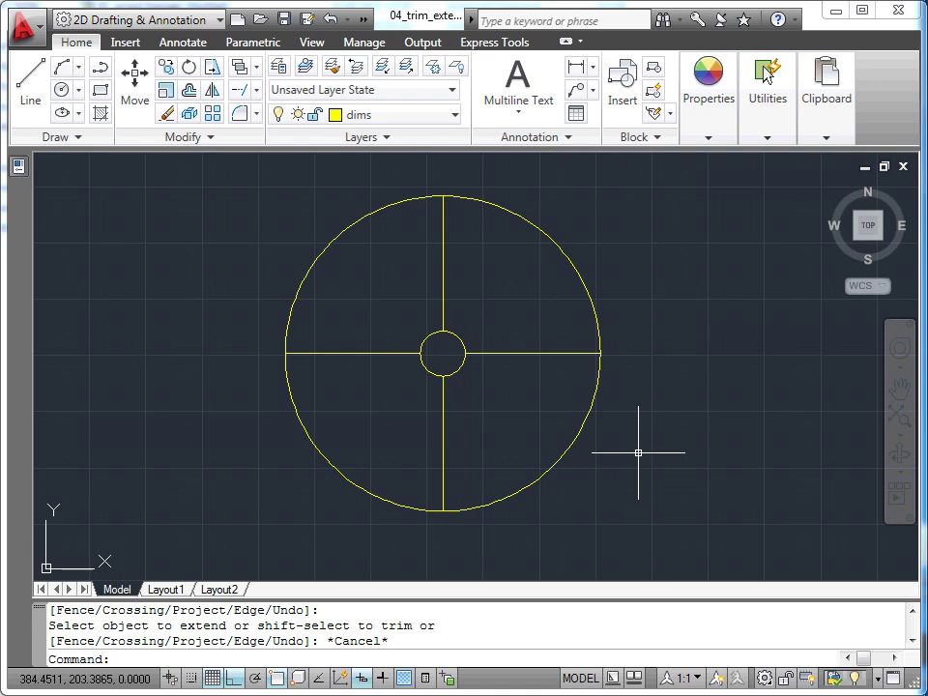
# Step: Pan to the two vertical lines with their four short rungs and open the Trim/Extend choices
pyautogui.moveTo(741, 411); pyautogui.dragTo(505, 420, button='middle')
pyautogui.moveTo(698, 424); pyautogui.dragTo(434, 432, button='middle')
pyautogui.moveTo(540, 431); pyautogui.dragTo(366, 432, button='middle')
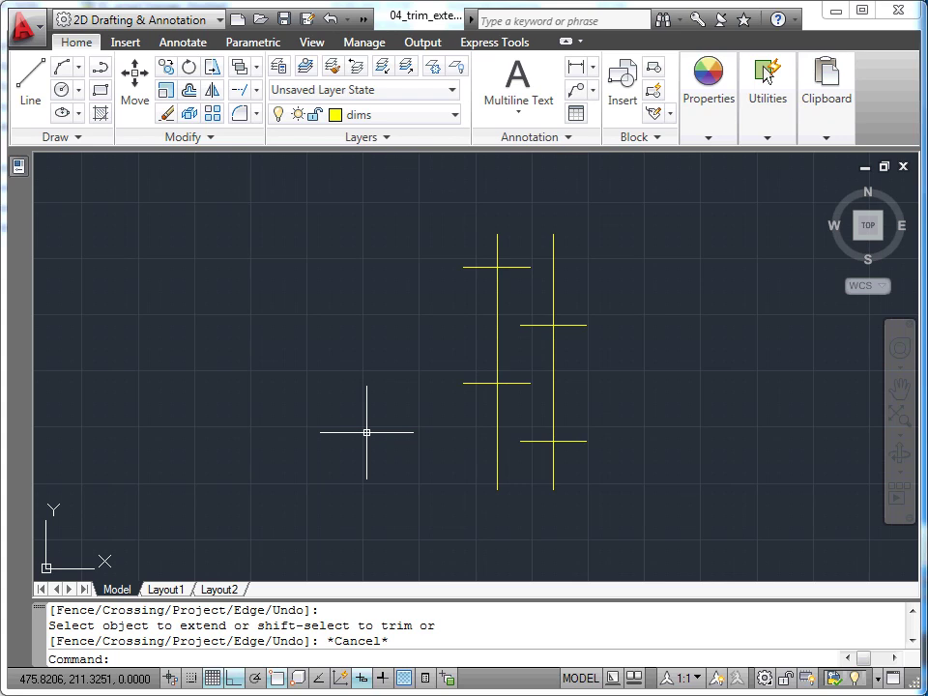
pyautogui.click(256, 89)
# Step: Extend all four rungs to the opposite vertical lines, using both verticals as boundaries
pyautogui.click(270, 157)
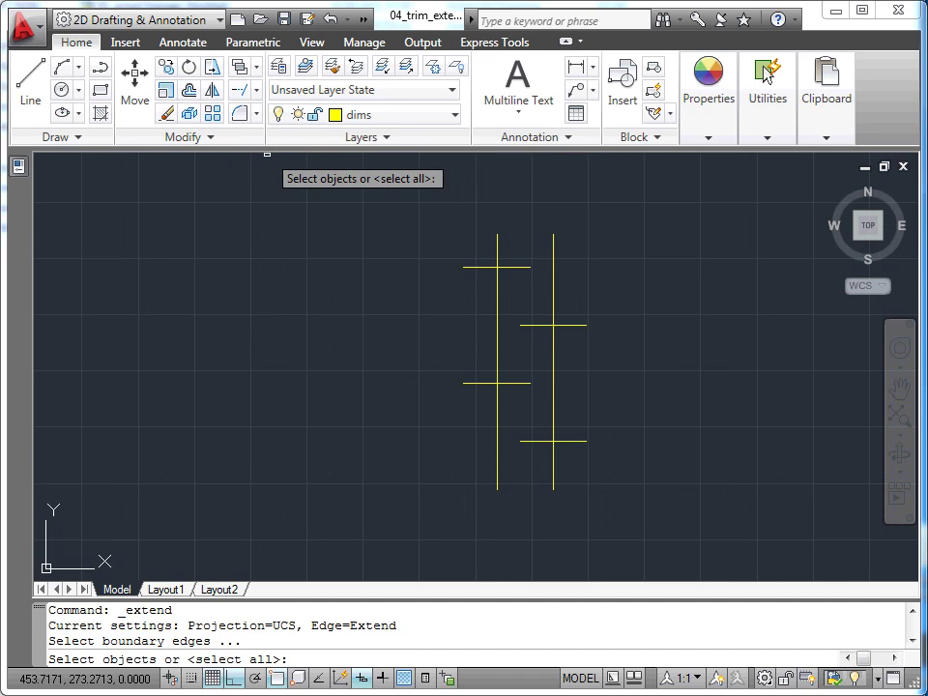
pyautogui.click(497, 349)
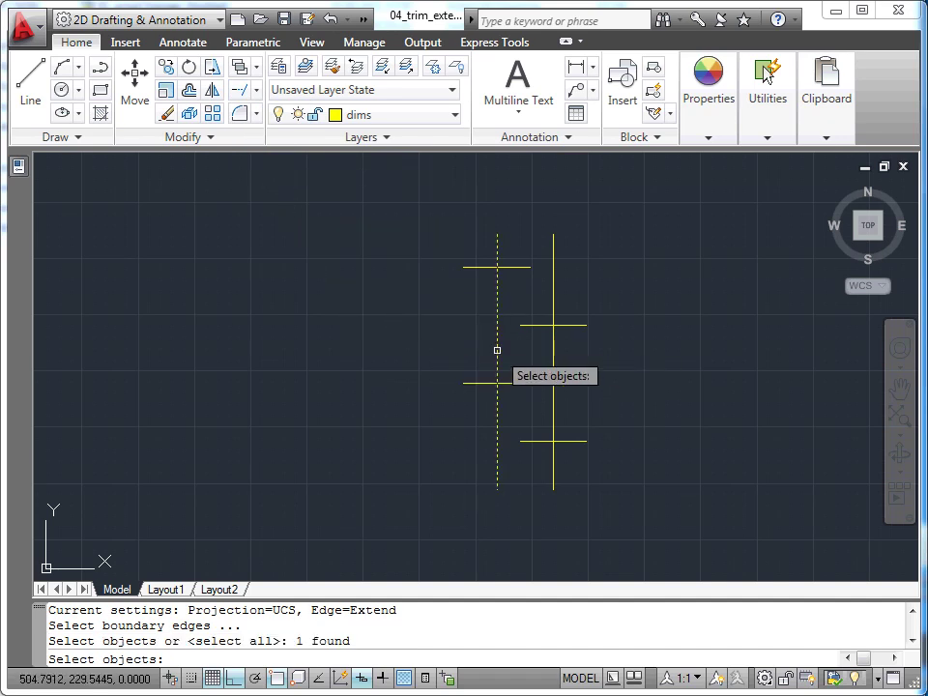
pyautogui.click(554, 358)
pyautogui.press('Return')
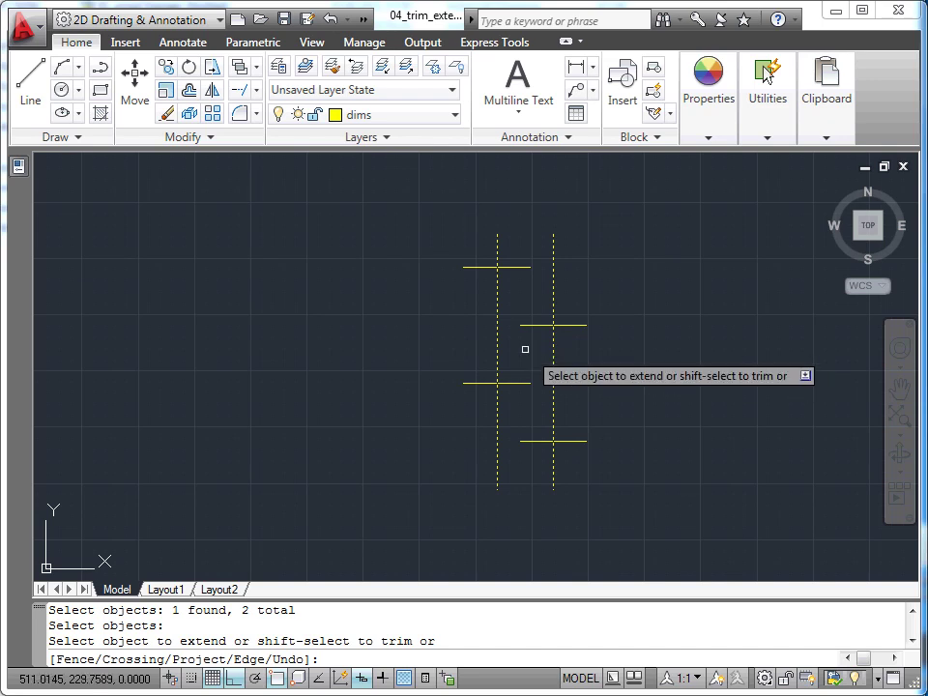
pyautogui.click(521, 268)
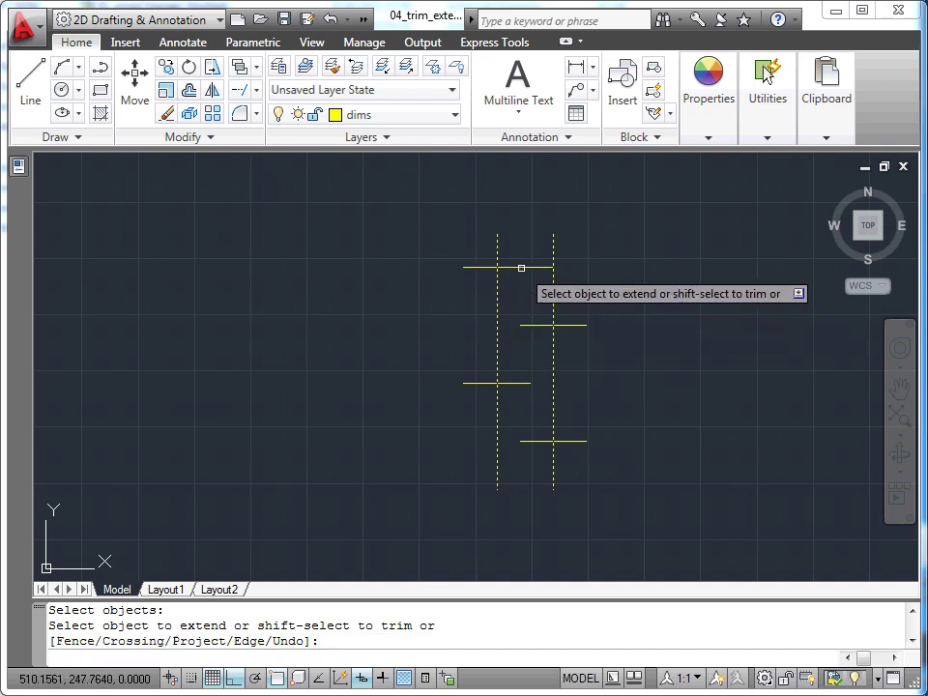
pyautogui.click(527, 325)
pyautogui.click(518, 384)
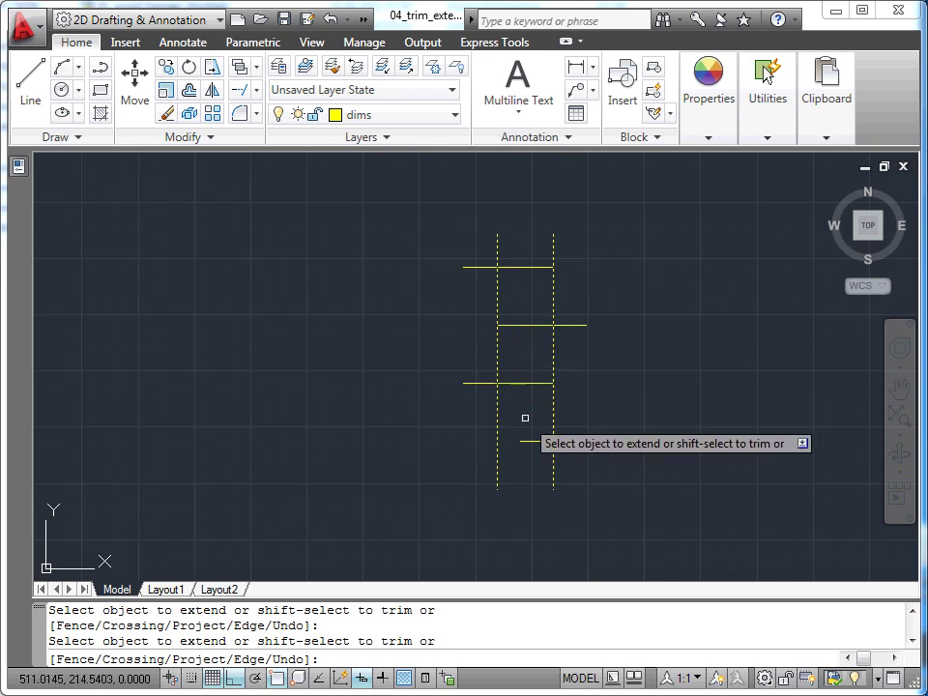
pyautogui.click(530, 441)
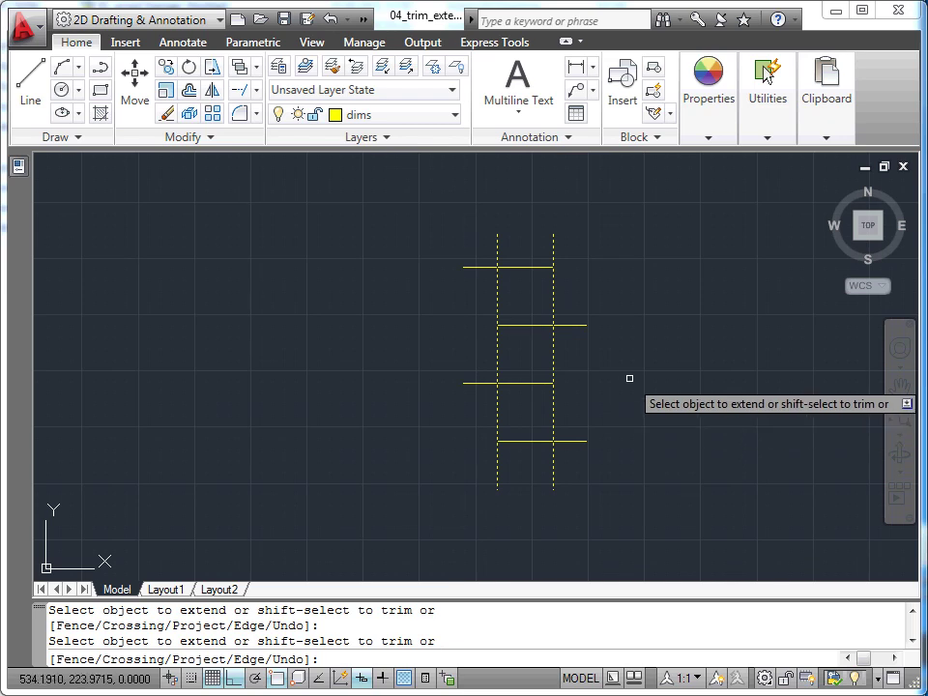
# Step: Trim the rungs' overhangs outside the two vertical lines
pyautogui.keyDown('shift'); pyautogui.click(586, 324); pyautogui.keyUp('shift')
pyautogui.keyDown('shift'); pyautogui.click(580, 441); pyautogui.keyUp('shift')
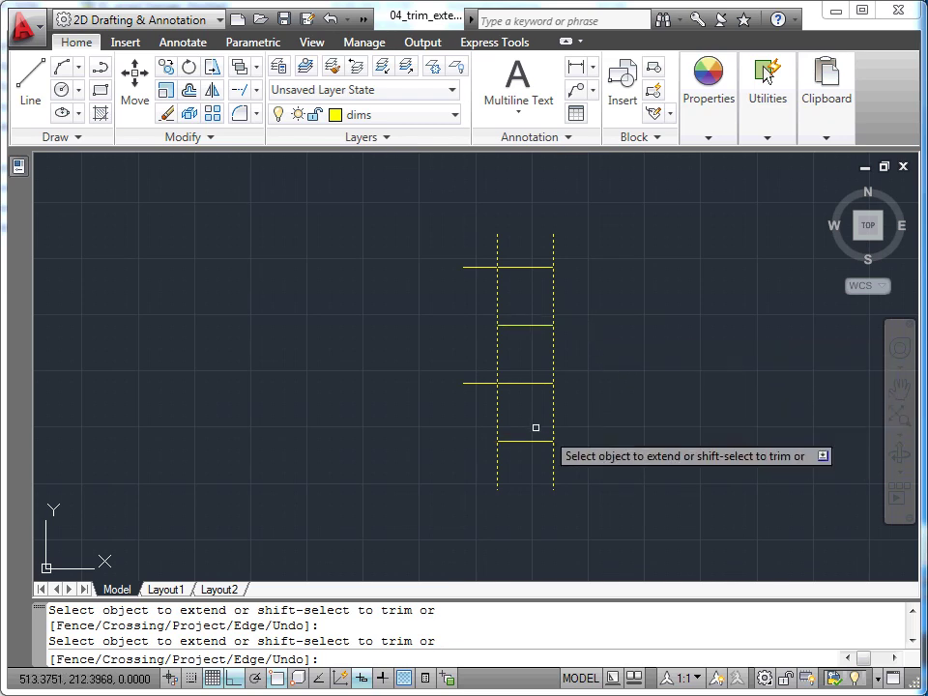
pyautogui.keyDown('shift'); pyautogui.click(475, 381); pyautogui.keyUp('shift')
pyautogui.keyDown('shift'); pyautogui.click(471, 268); pyautogui.keyUp('shift')
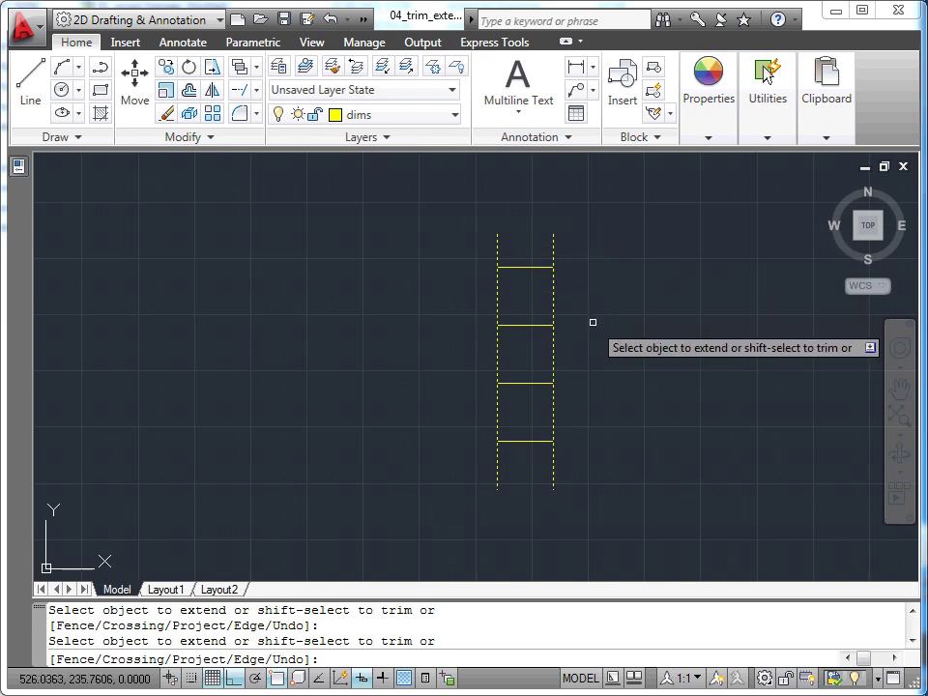
pyautogui.press('Escape')
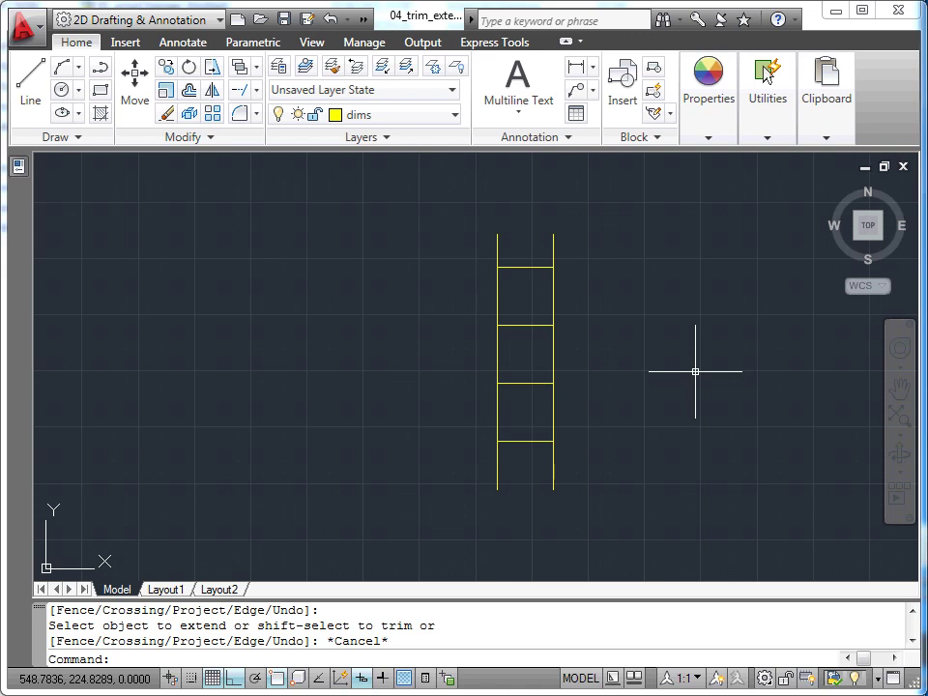
# Step: Pan over to the white three-pane window outline and green arched reference, then start Circle
pyautogui.moveTo(756, 366)
pyautogui.mouseDown(button='middle')
pyautogui.moveTo(567, 395)
pyautogui.moveTo(114, 379)
pyautogui.mouseUp(button='middle')
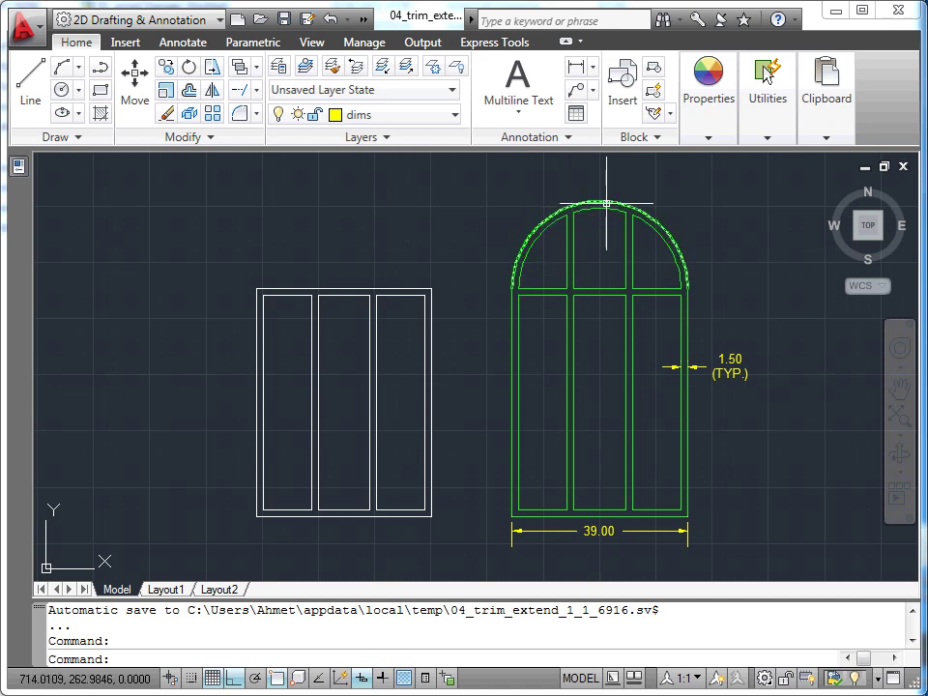
pyautogui.click(62, 90)
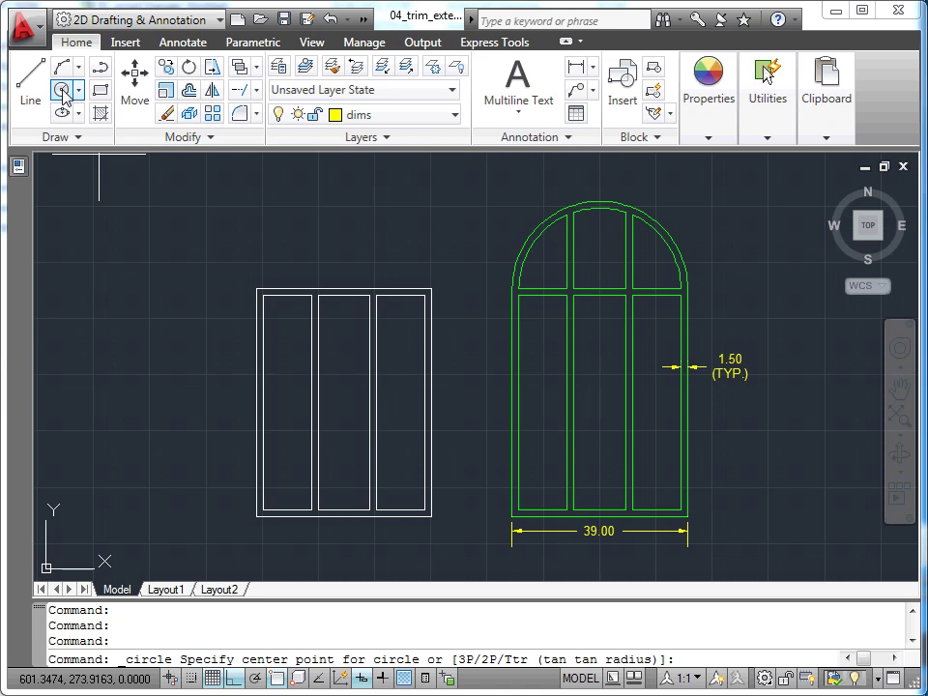
# Step: Draw a 39-diameter circle centred on the midpoint of the white window's top edge
pyautogui.keyDown('shift'); pyautogui.rightClick(345, 249); pyautogui.keyUp('shift')
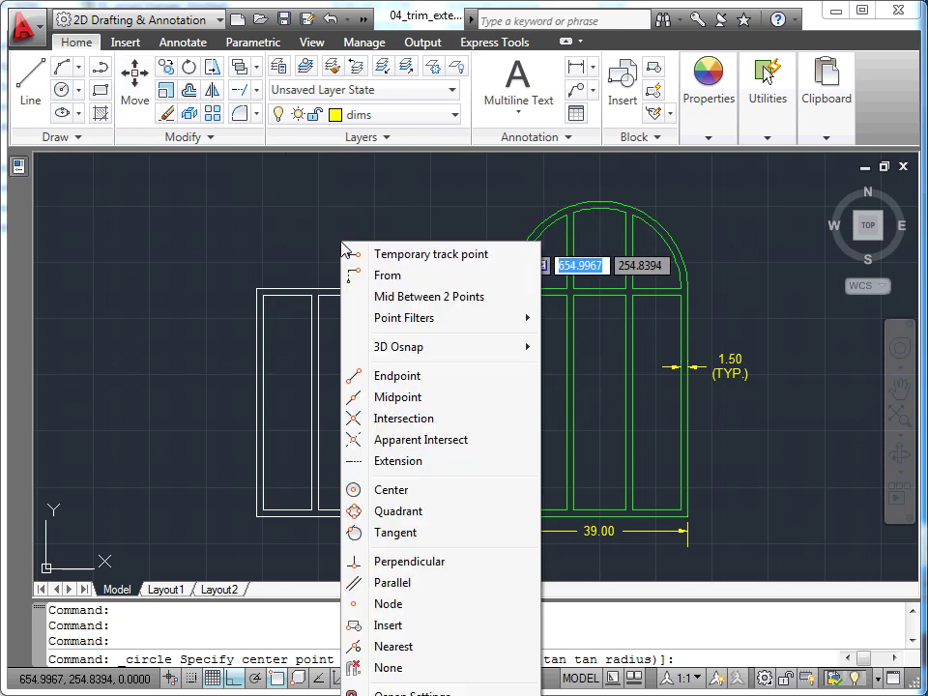
pyautogui.click(413, 398)
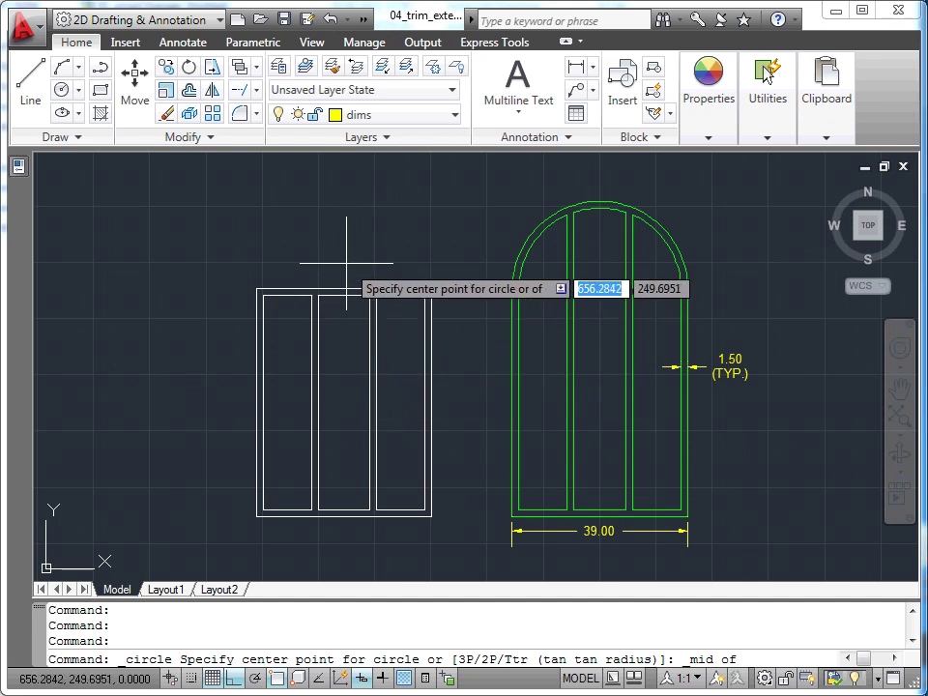
pyautogui.click(343, 287)
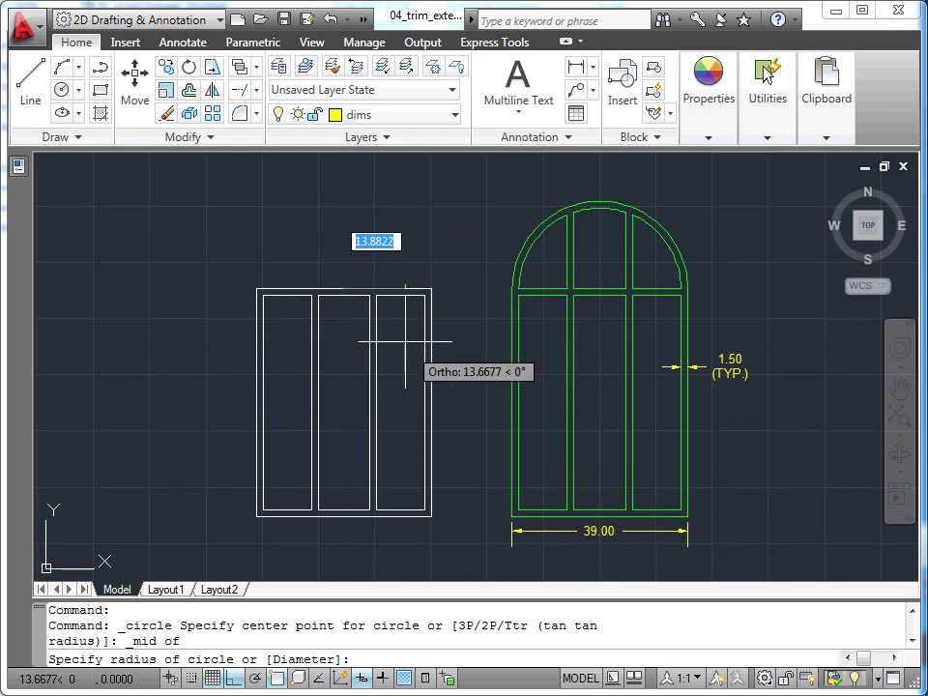
pyautogui.rightClick(354, 286)
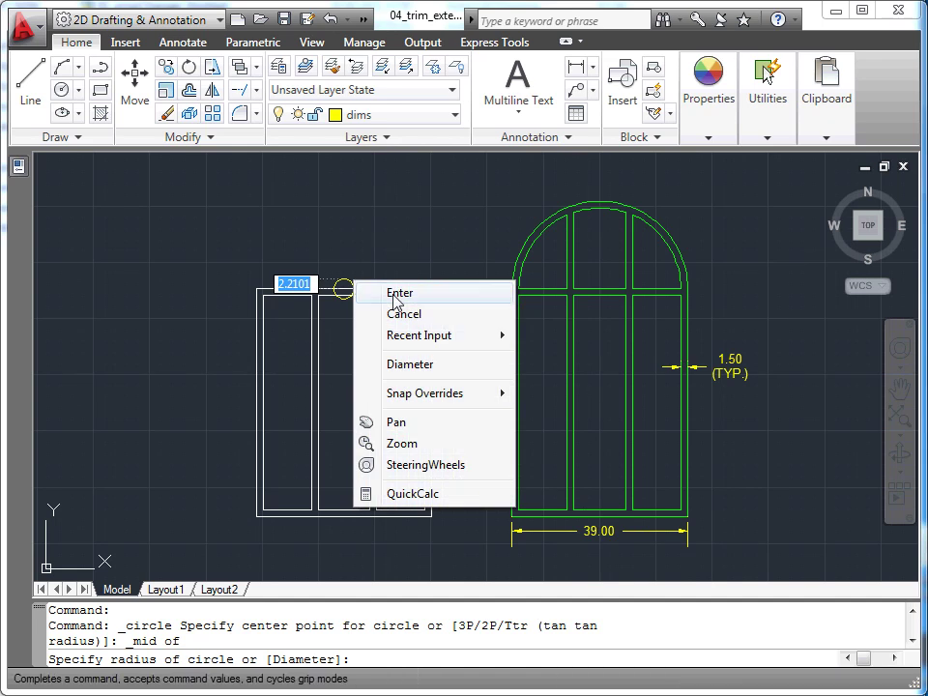
pyautogui.click(423, 364)
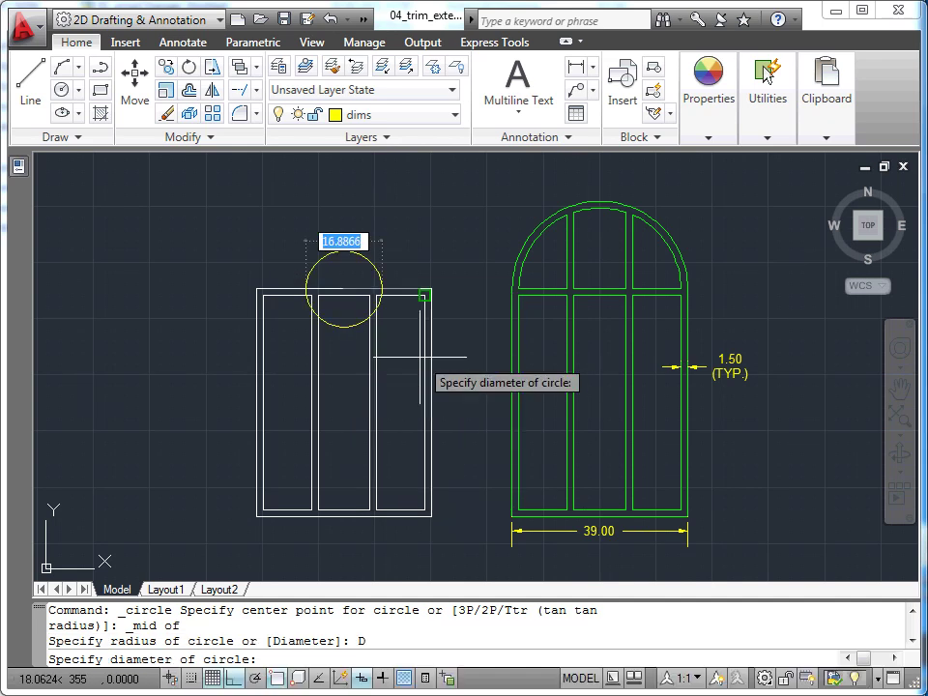
pyautogui.write('39')
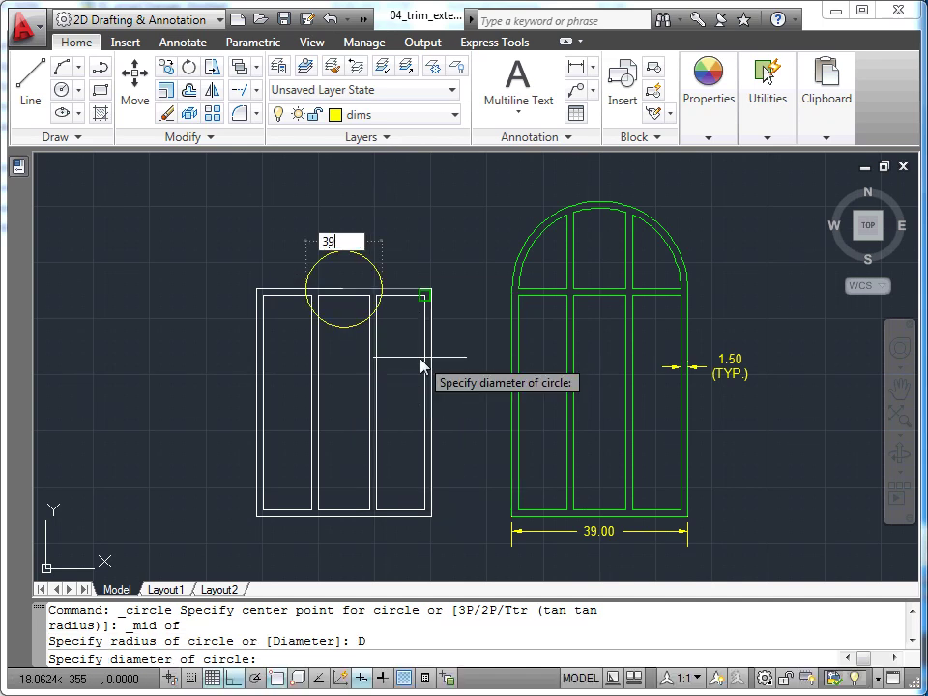
pyautogui.press('Return')
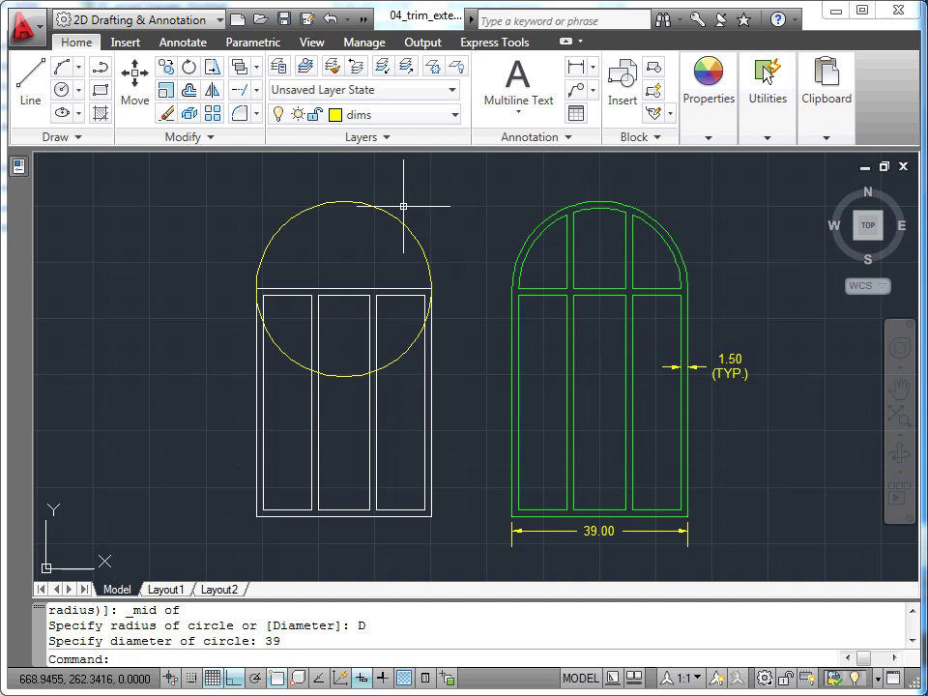
# Step: Draw a concentric radius-18 circle at the centre of the 39-diameter circle
pyautogui.click(63, 93)
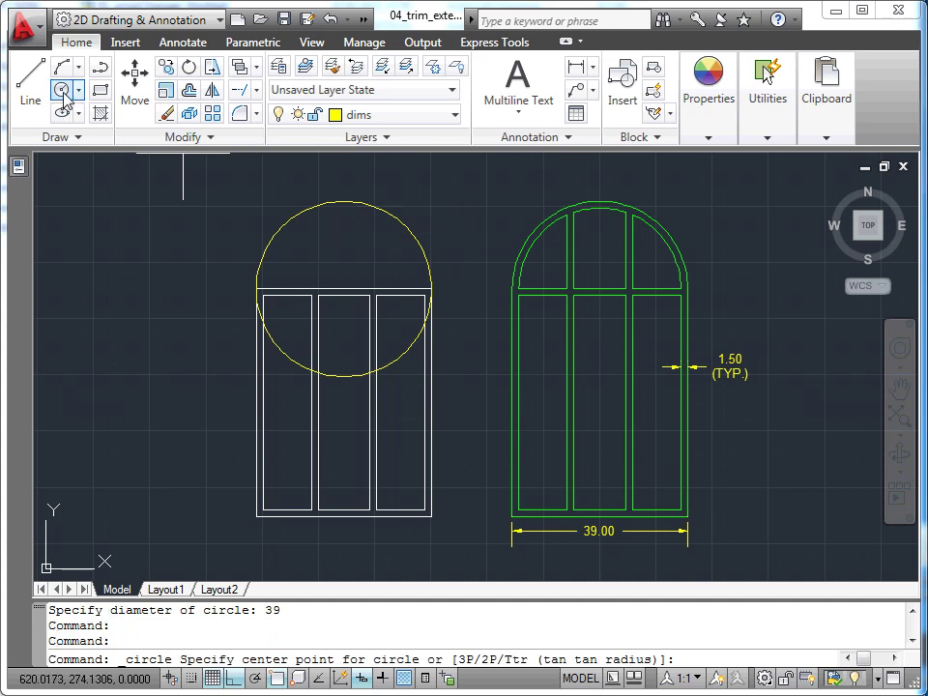
pyautogui.click(314, 206)
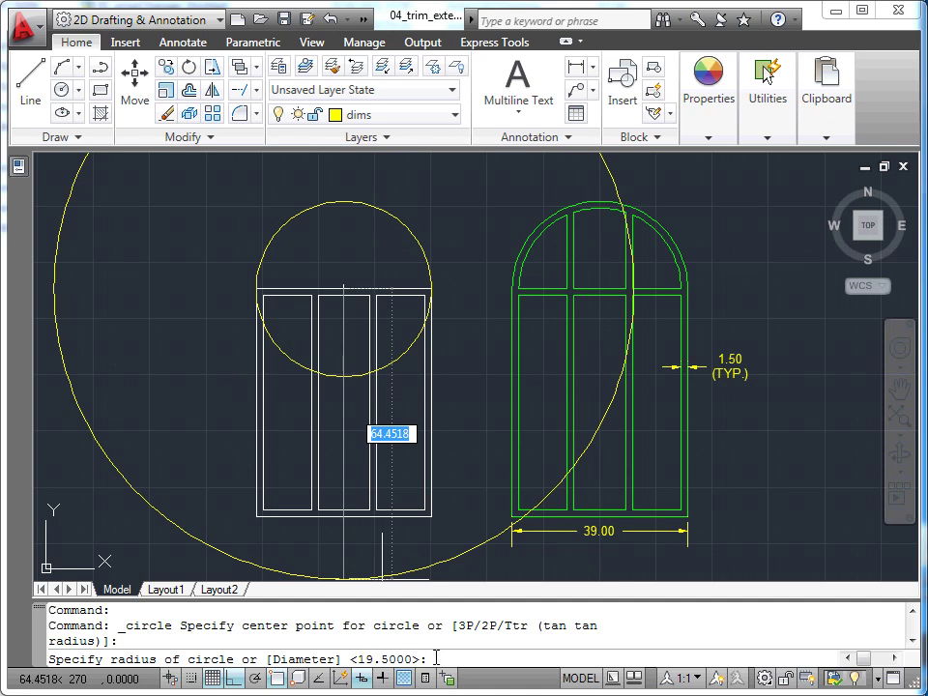
pyautogui.write('18')
pyautogui.press('Return')
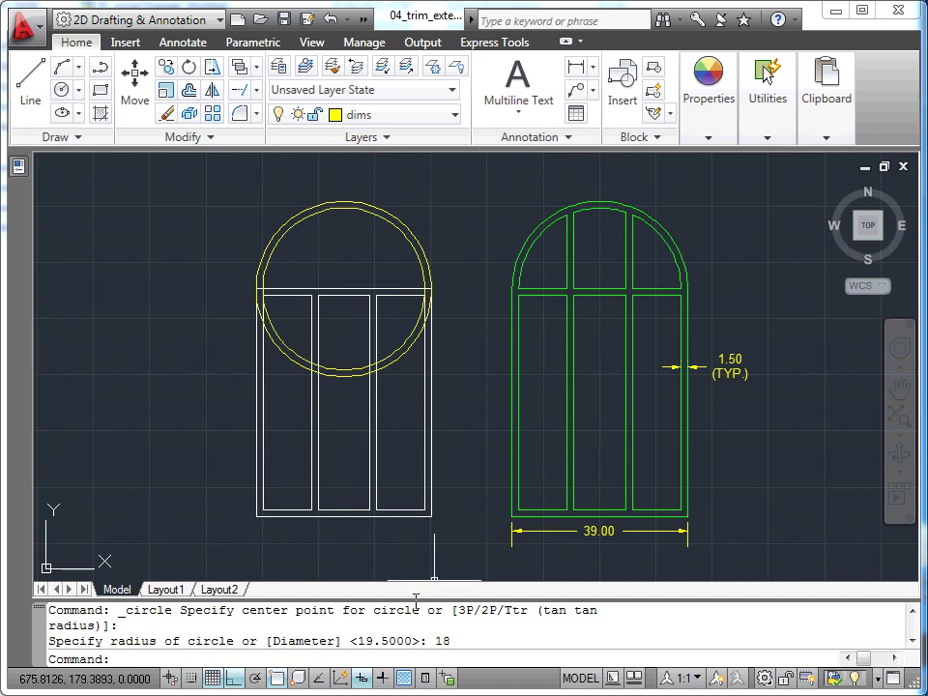
pyautogui.scroll(2, 435, 375)
pyautogui.moveTo(435, 375)
pyautogui.mouseDown(button='middle')
pyautogui.moveTo(461, 382)
pyautogui.moveTo(458, 393)
pyautogui.mouseUp(button='middle')
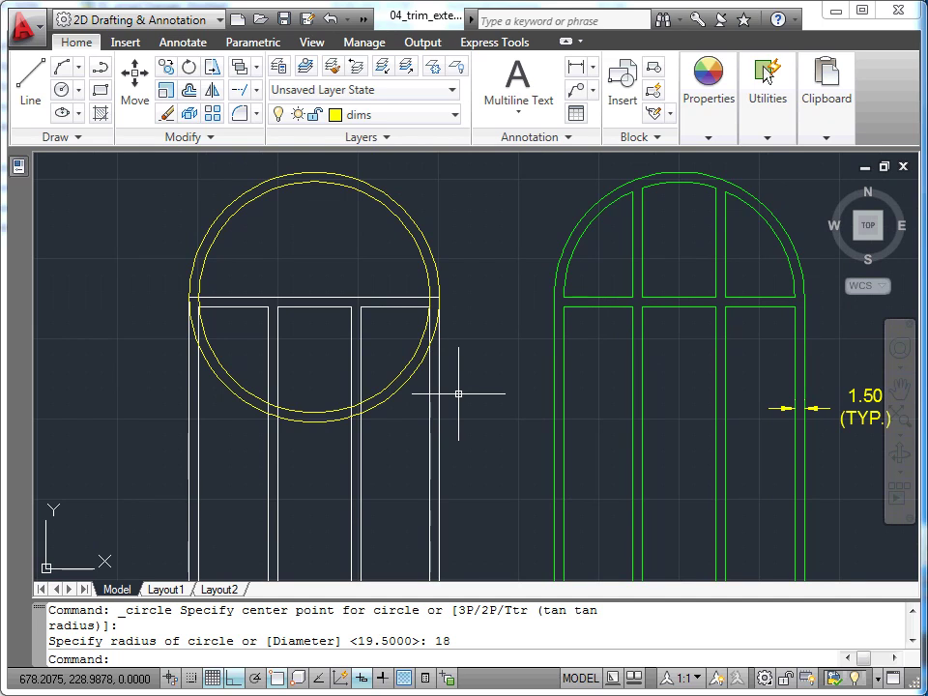
# Step: Trim the inner and outer circles' lower halves at the horizontal line, leaving a double arch
pyautogui.click(256, 90)
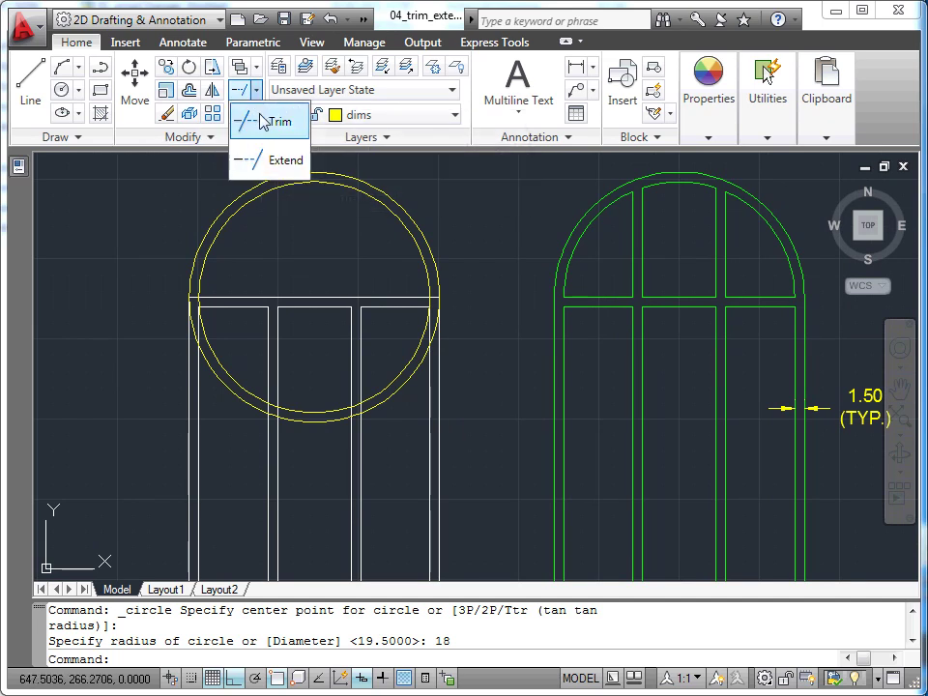
pyautogui.click(263, 119)
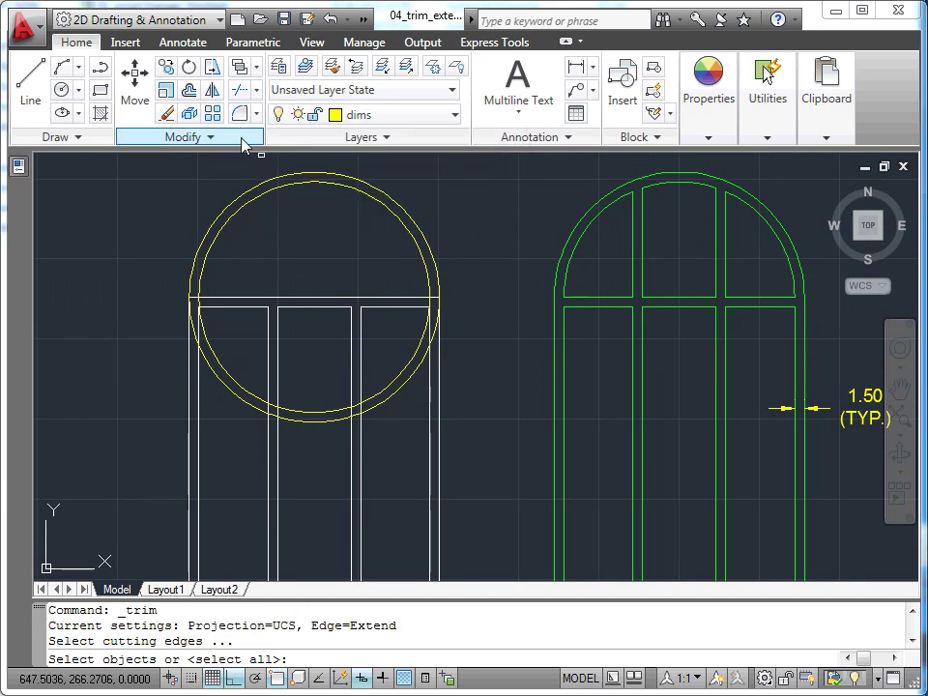
pyautogui.click(296, 297)
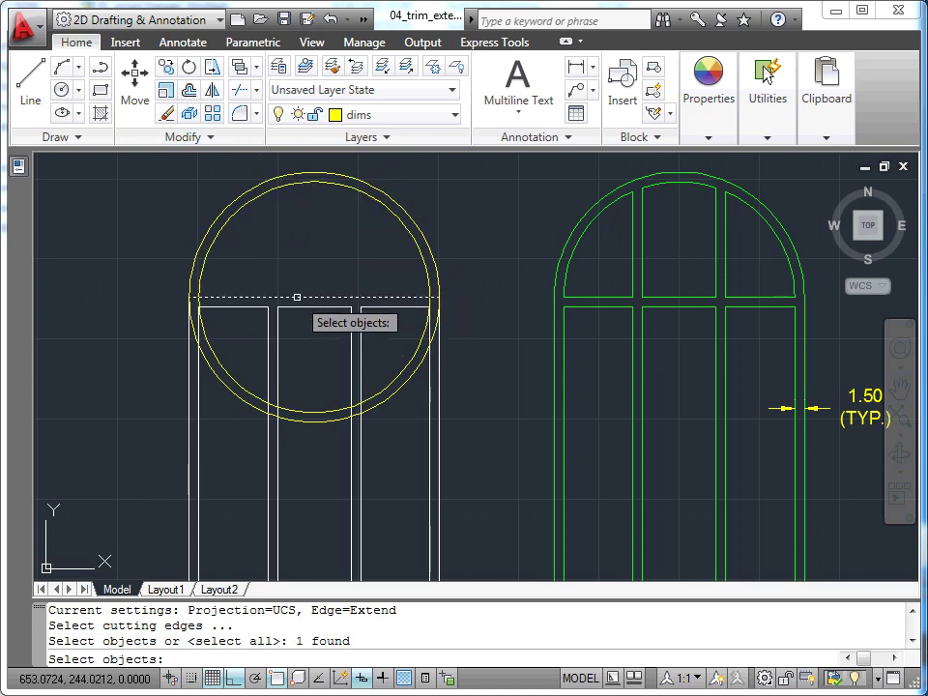
pyautogui.press('Return')
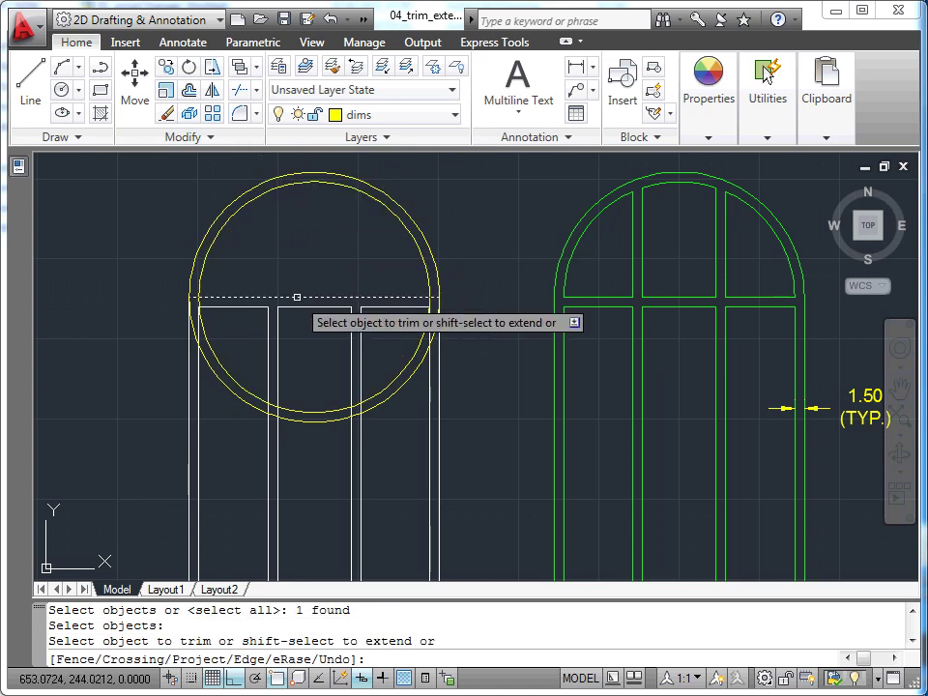
pyautogui.click(232, 378)
pyautogui.click(228, 388)
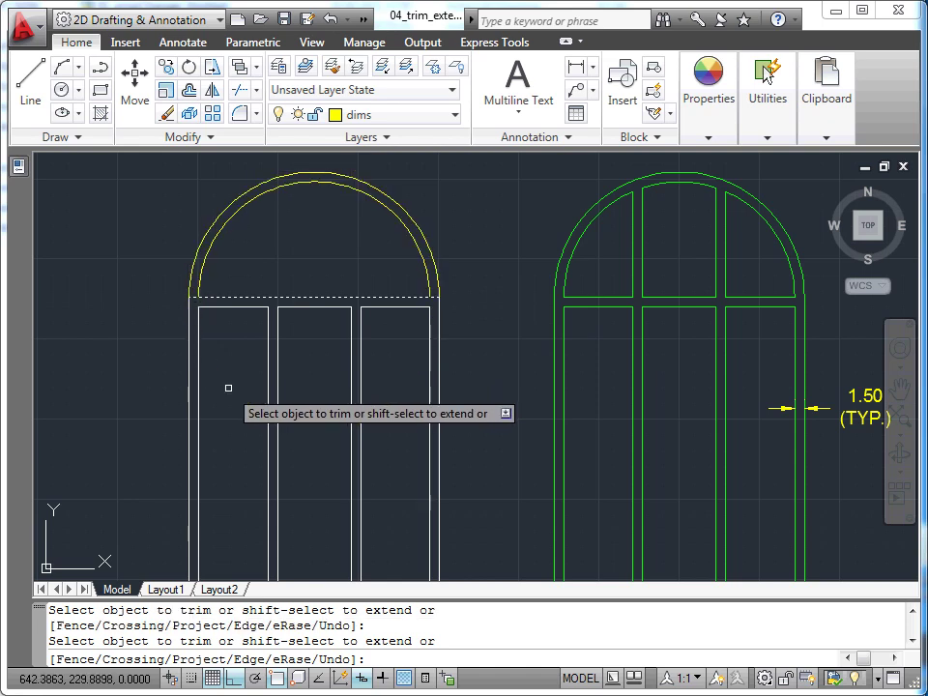
pyautogui.press('Escape')
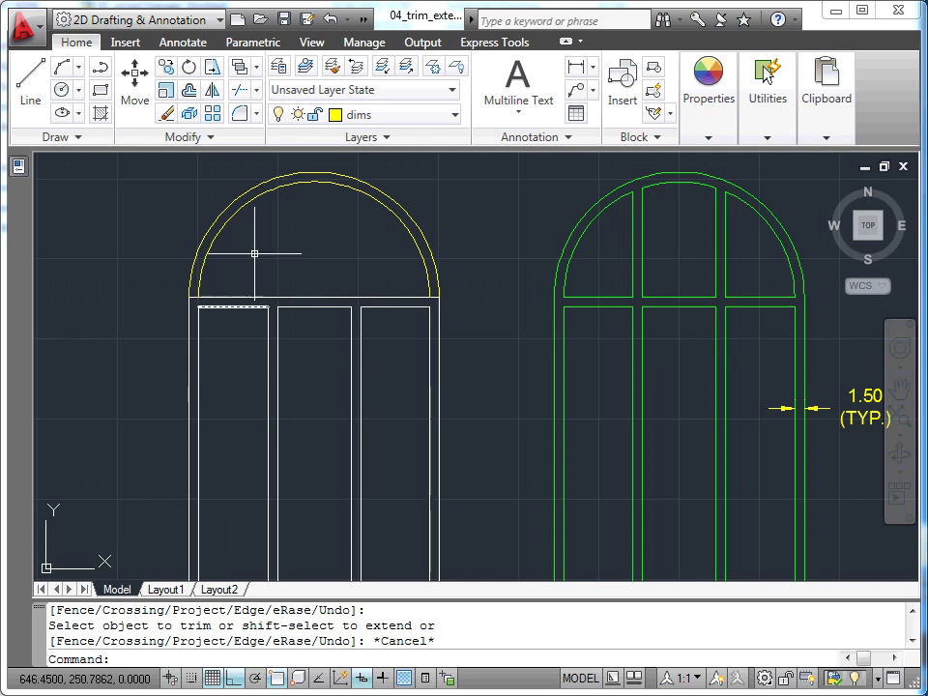
# Step: Extend the two left and two right mullion lines up to the inner arc
pyautogui.click(256, 89)
pyautogui.click(263, 120)
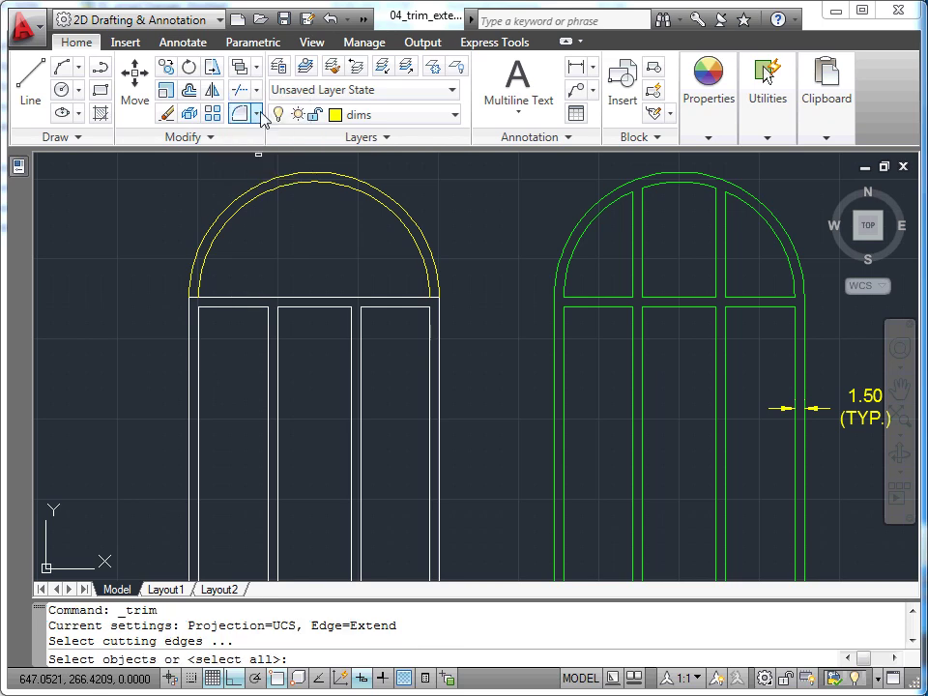
pyautogui.click(227, 219)
pyautogui.press('Return')
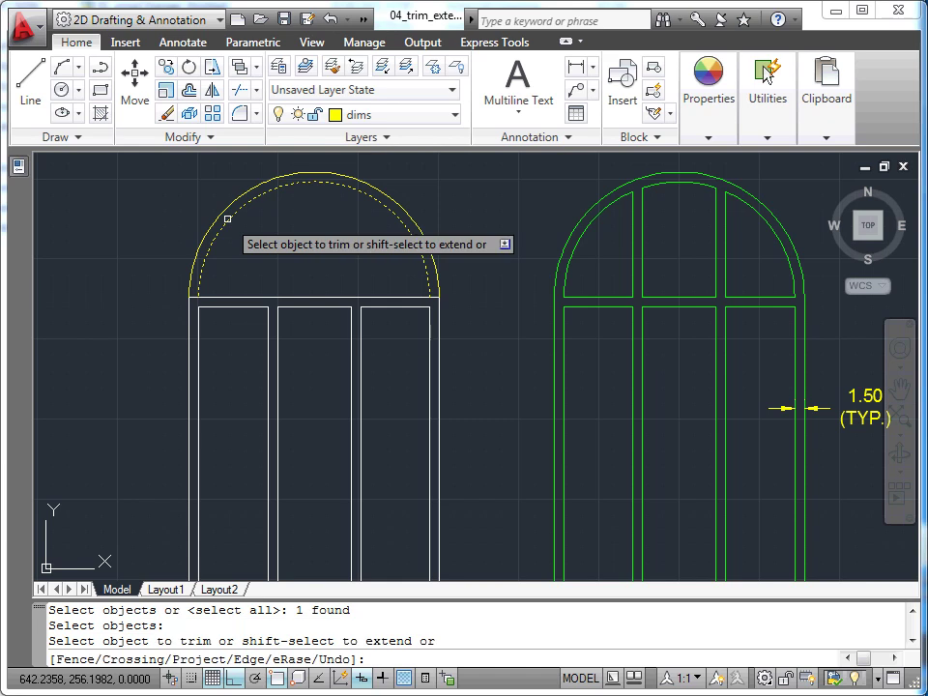
pyautogui.click(194, 297)
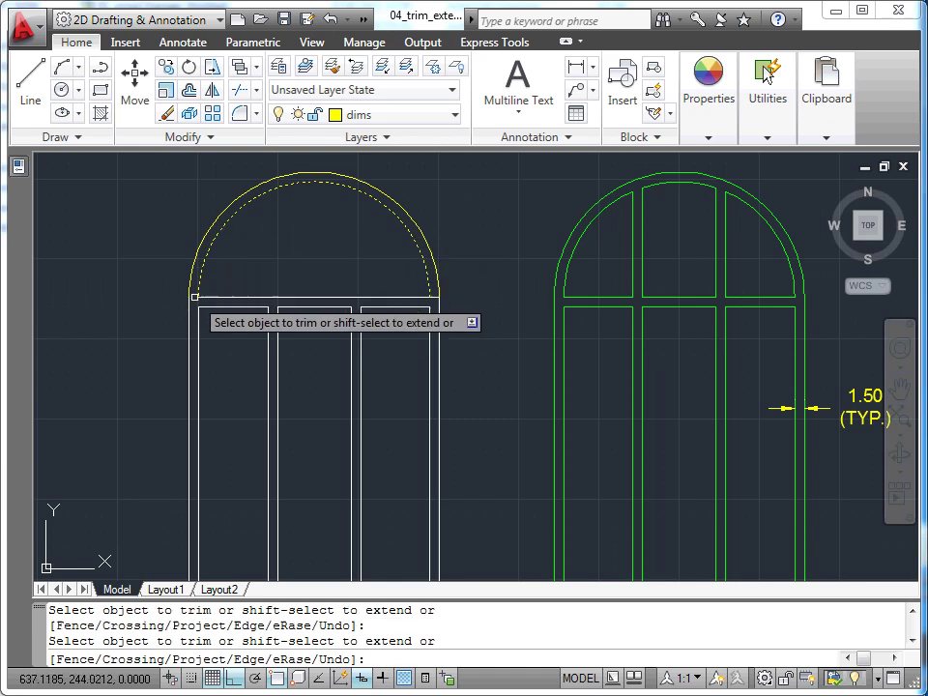
pyautogui.click(436, 297)
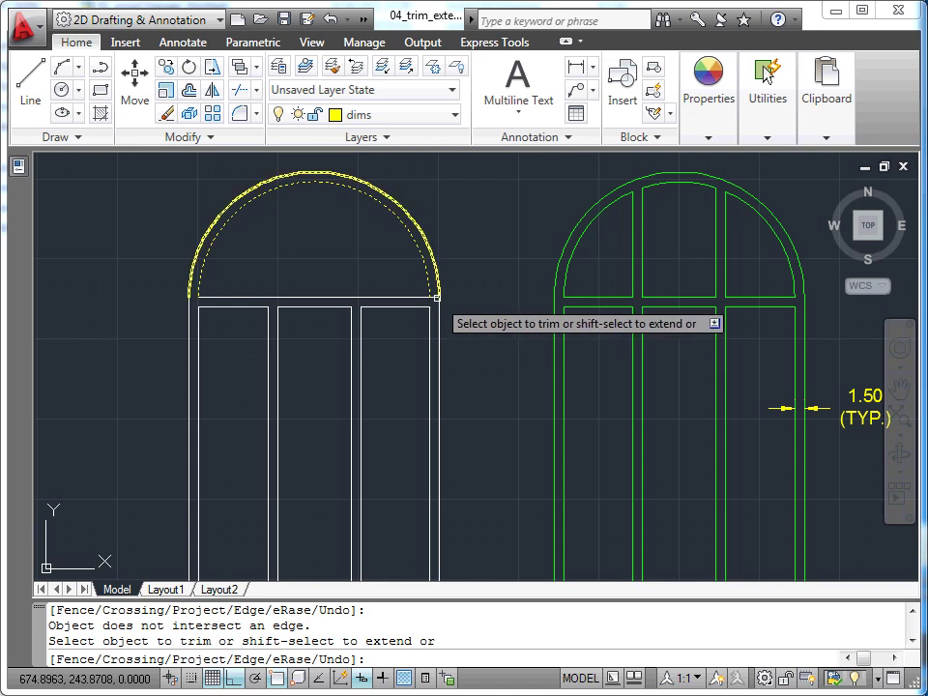
pyautogui.click(435, 296)
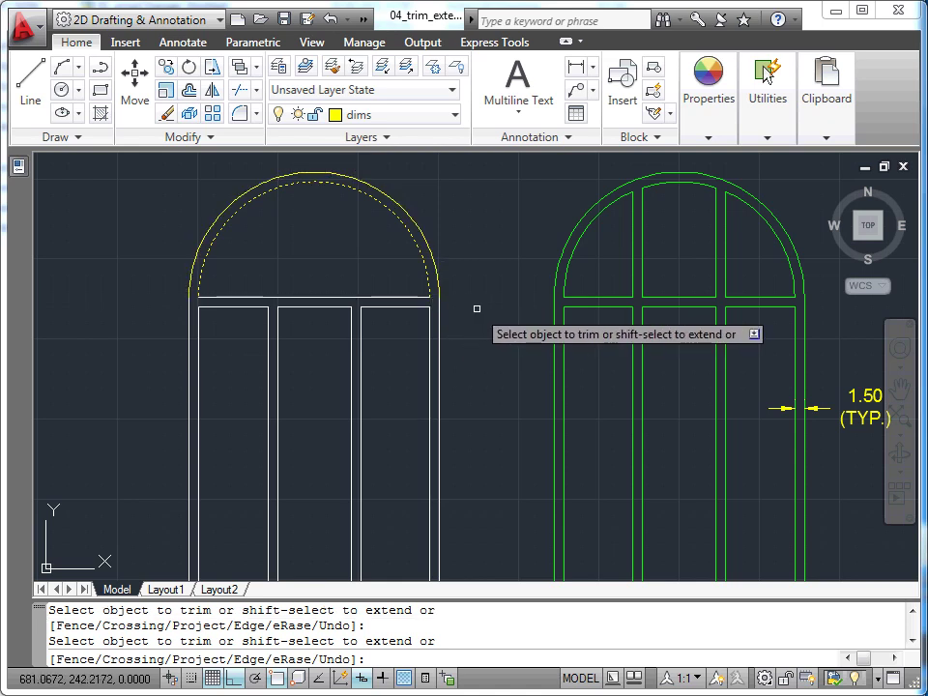
pyautogui.keyDown('shift'); pyautogui.click(363, 350); pyautogui.keyUp('shift')
pyautogui.keyDown('shift'); pyautogui.click(352, 351); pyautogui.keyUp('shift')
pyautogui.keyDown('shift'); pyautogui.click(278, 354); pyautogui.keyUp('shift')
pyautogui.keyDown('shift'); pyautogui.click(268, 354); pyautogui.keyUp('shift')
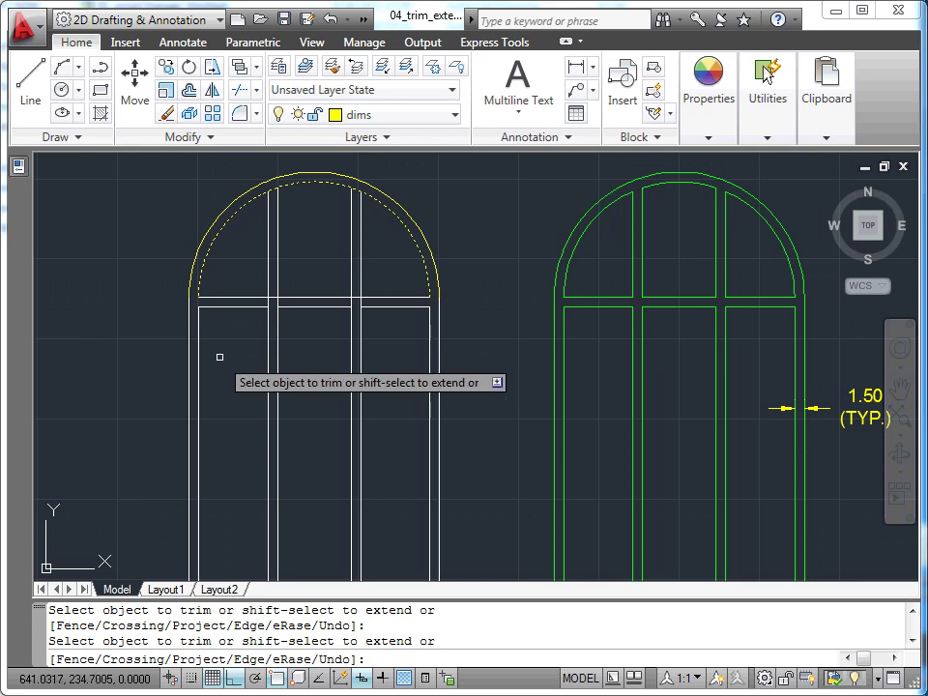
pyautogui.press('Escape')
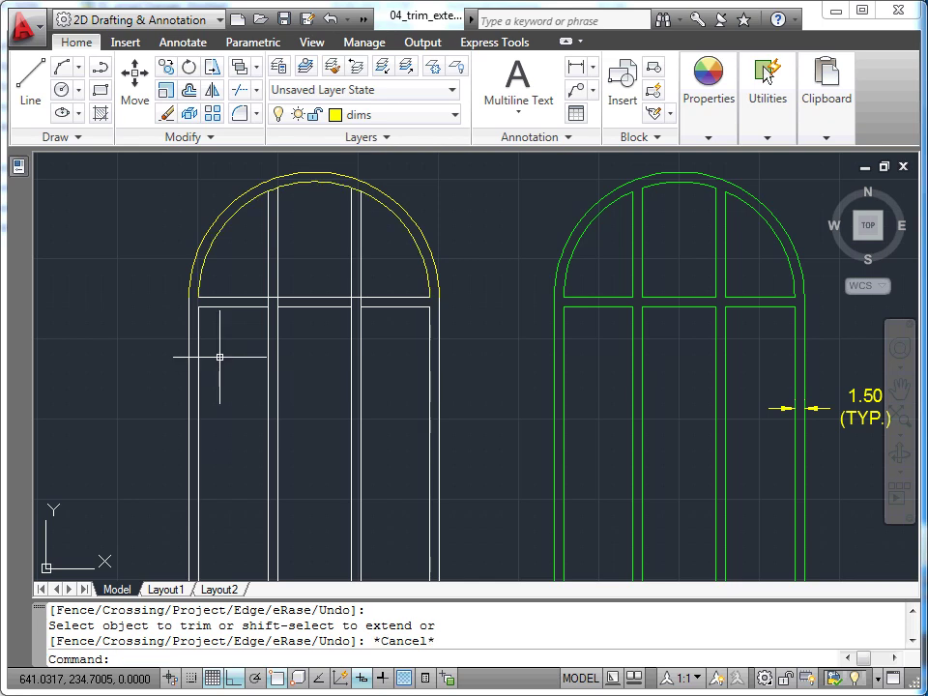
# Step: Trim the inner arc segments between the mullion pairs, using all objects as cutting edges
pyautogui.click(259, 99)
pyautogui.click(260, 125)
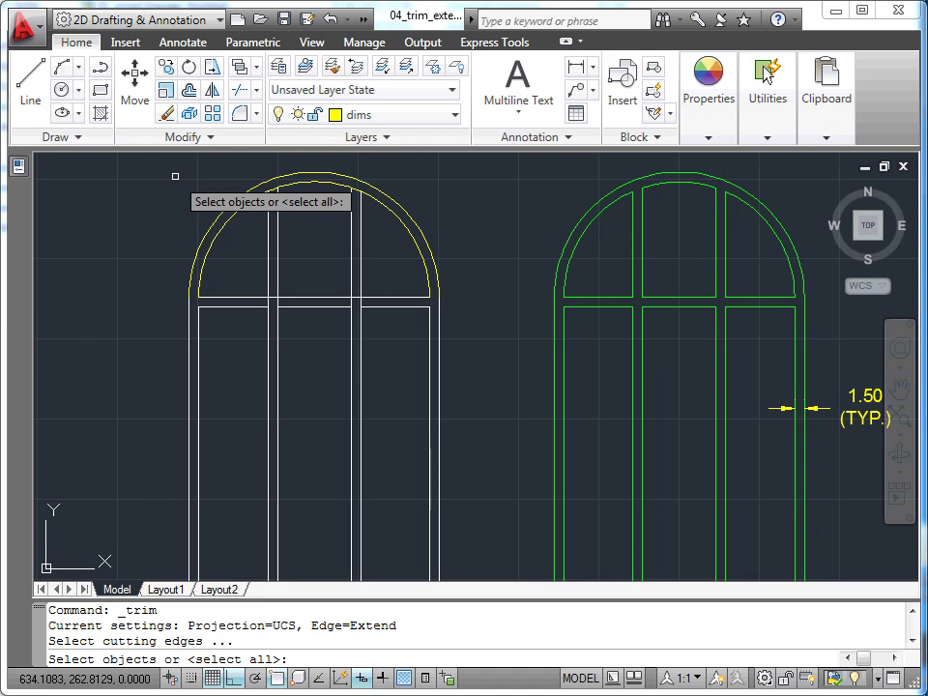
pyautogui.press('Return')
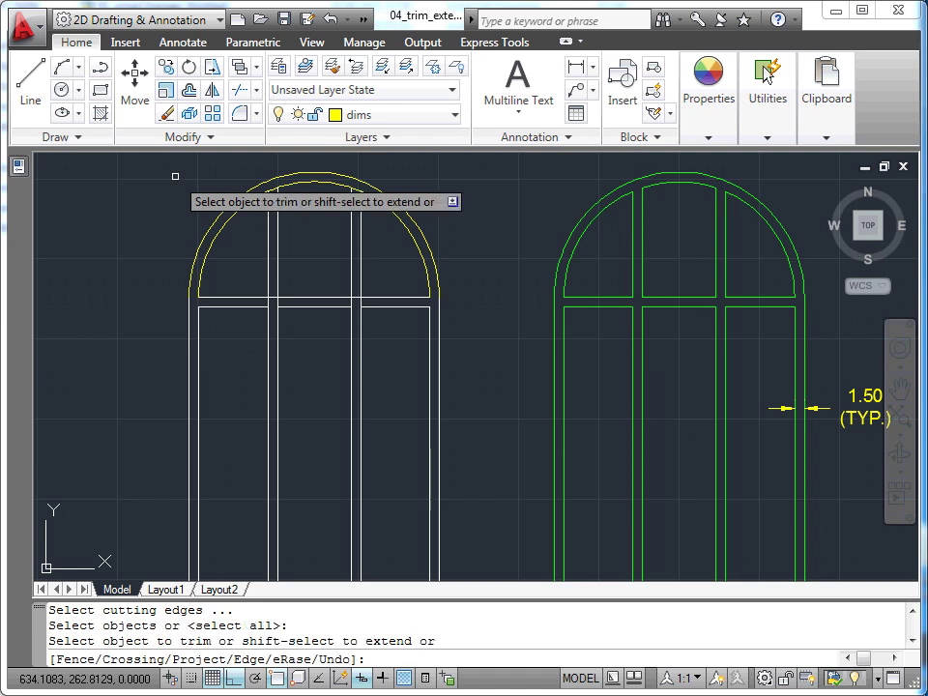
pyautogui.click(278, 189)
pyautogui.click(353, 184)
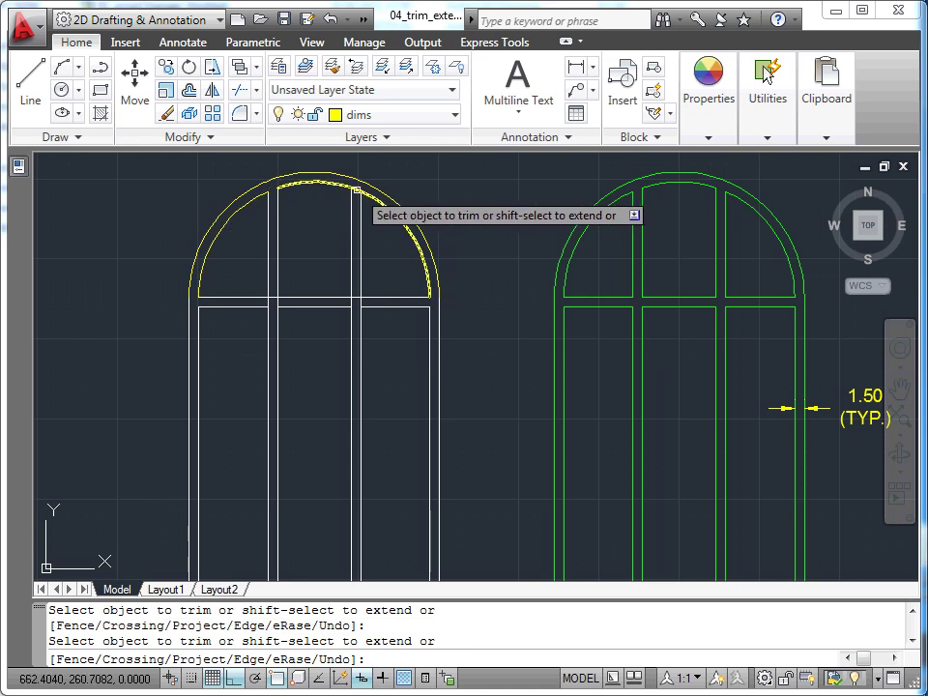
pyautogui.click(409, 236)
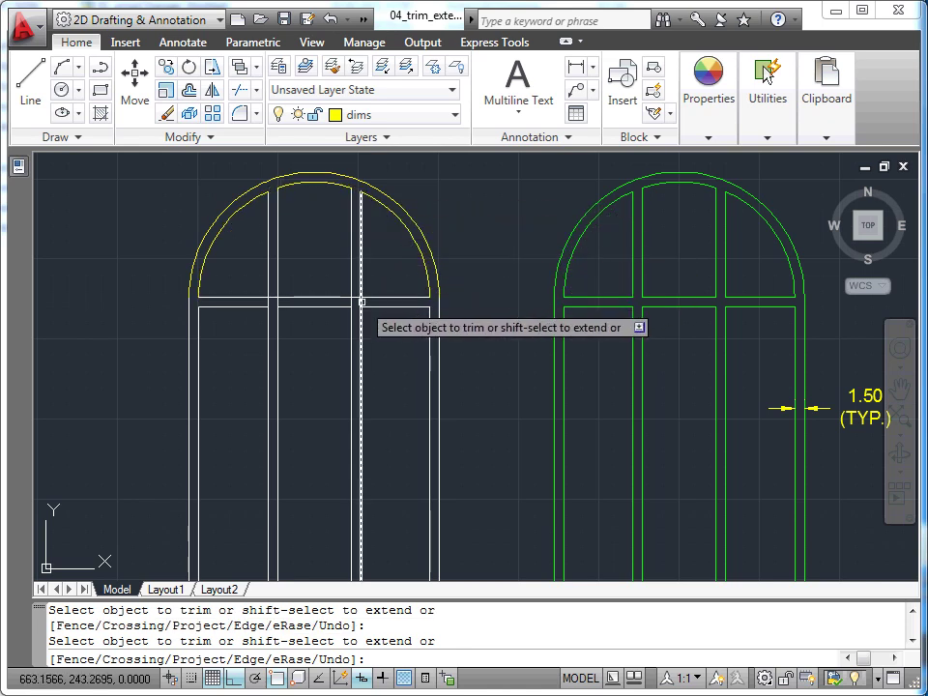
# Step: Trim the mullion and base-line pieces at the arch base so the top splits into three panes
pyautogui.click(358, 298)
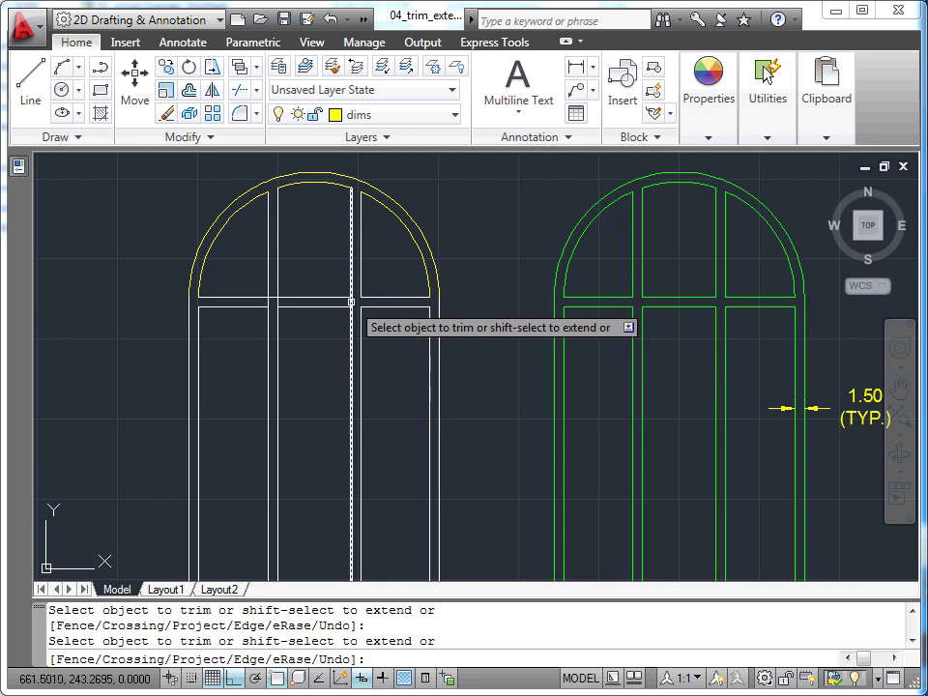
pyautogui.click(288, 299)
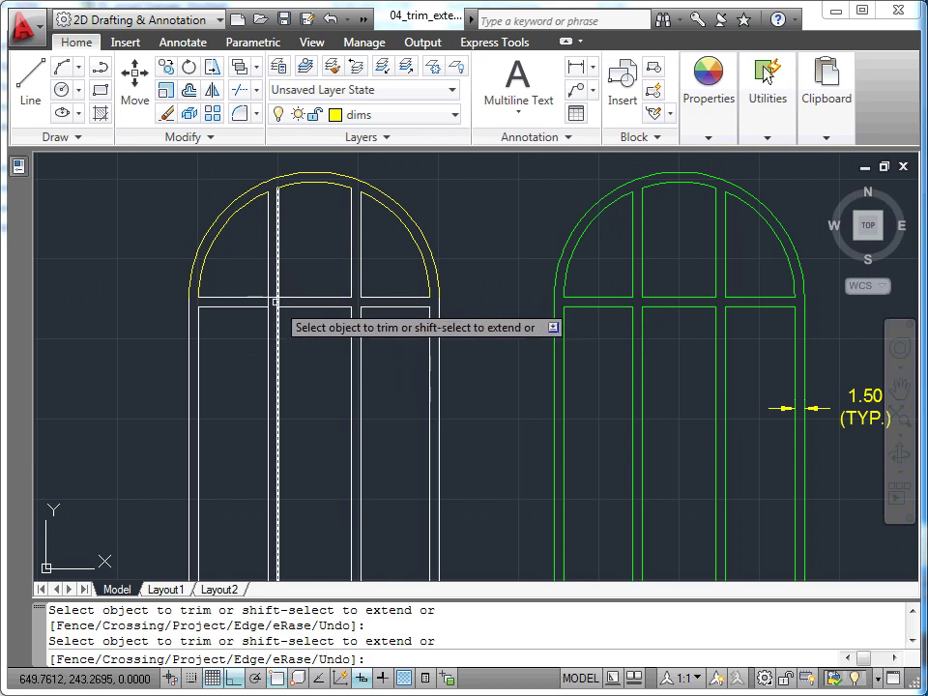
pyautogui.click(273, 298)
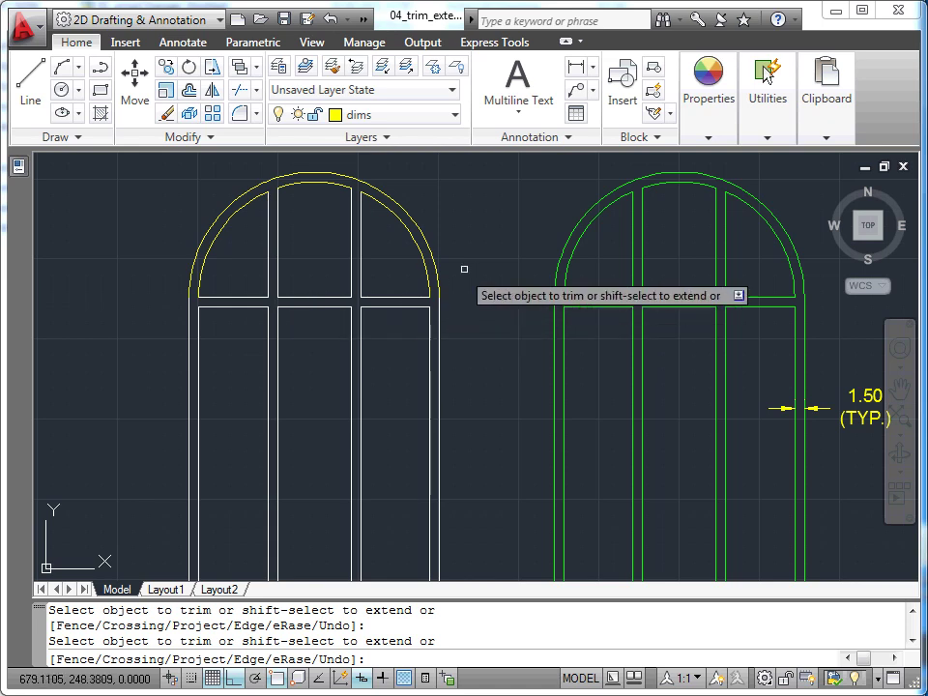
pyautogui.press('Escape')
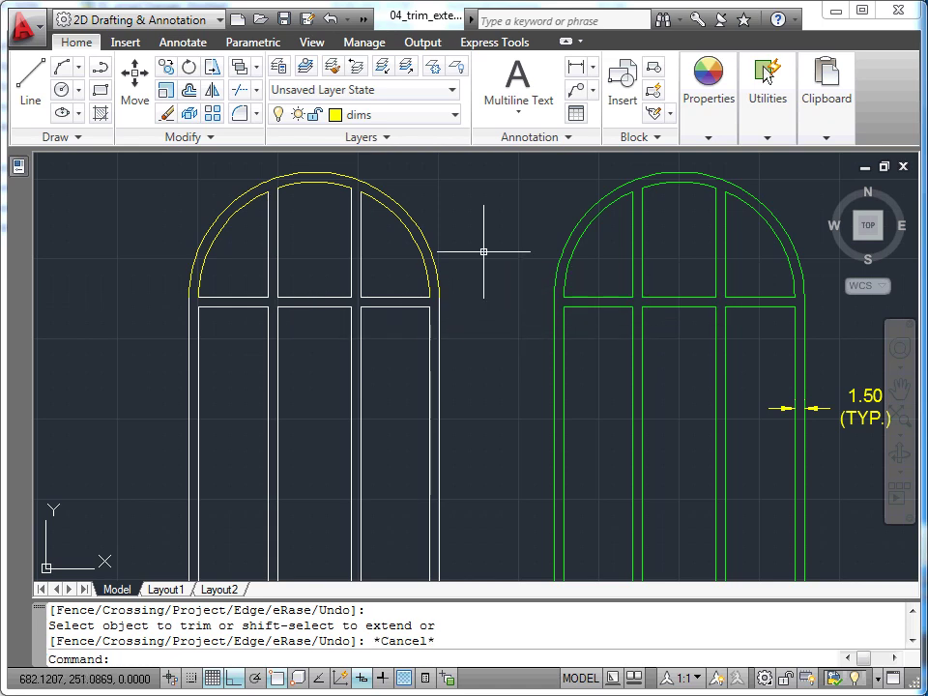
# Step: Zoom out to show the finished white window beside the green reference and its 39.00 dimension
pyautogui.scroll(-2, 483, 251)
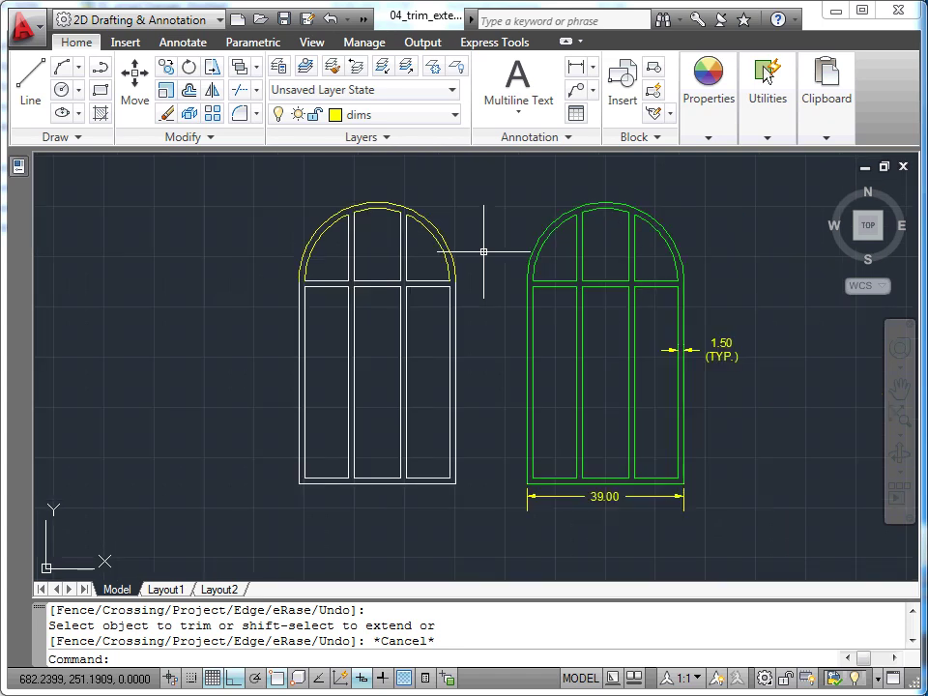